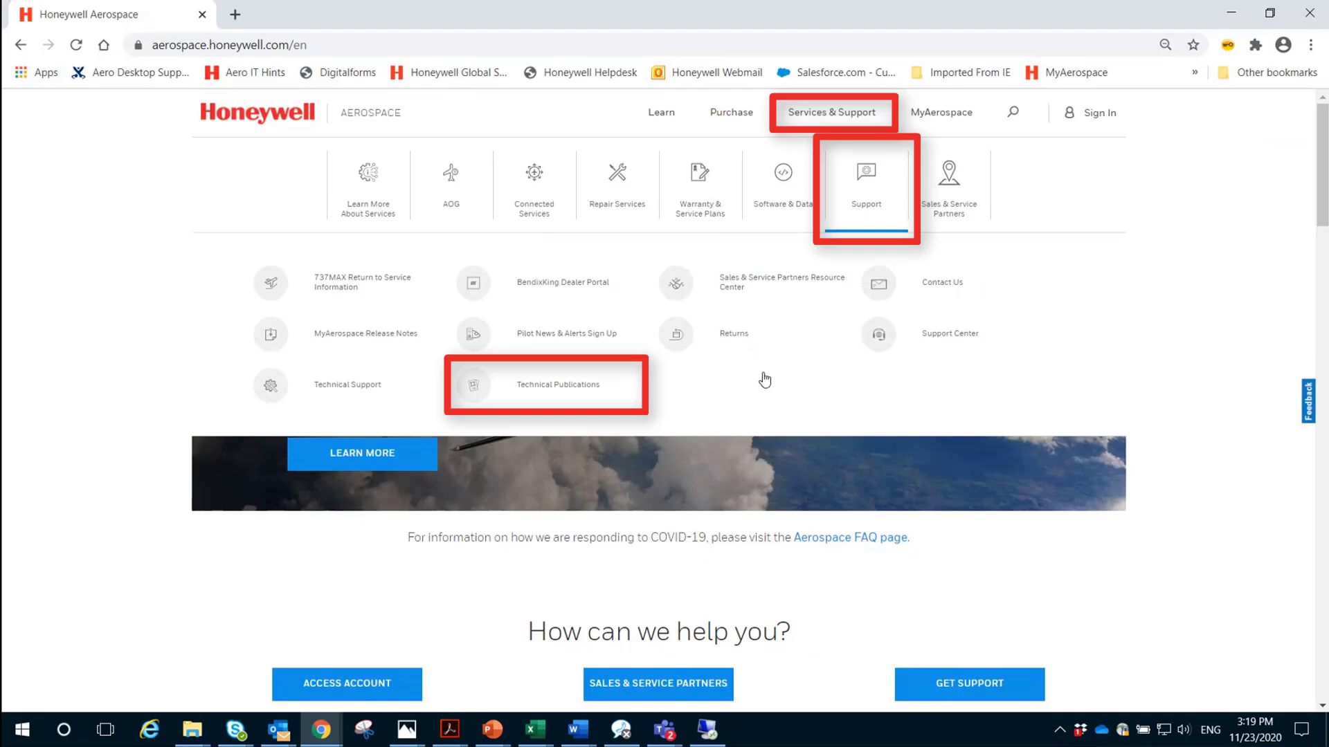
Step: Open the Technical Publications page and sign in with the account username and password
click(565, 384)
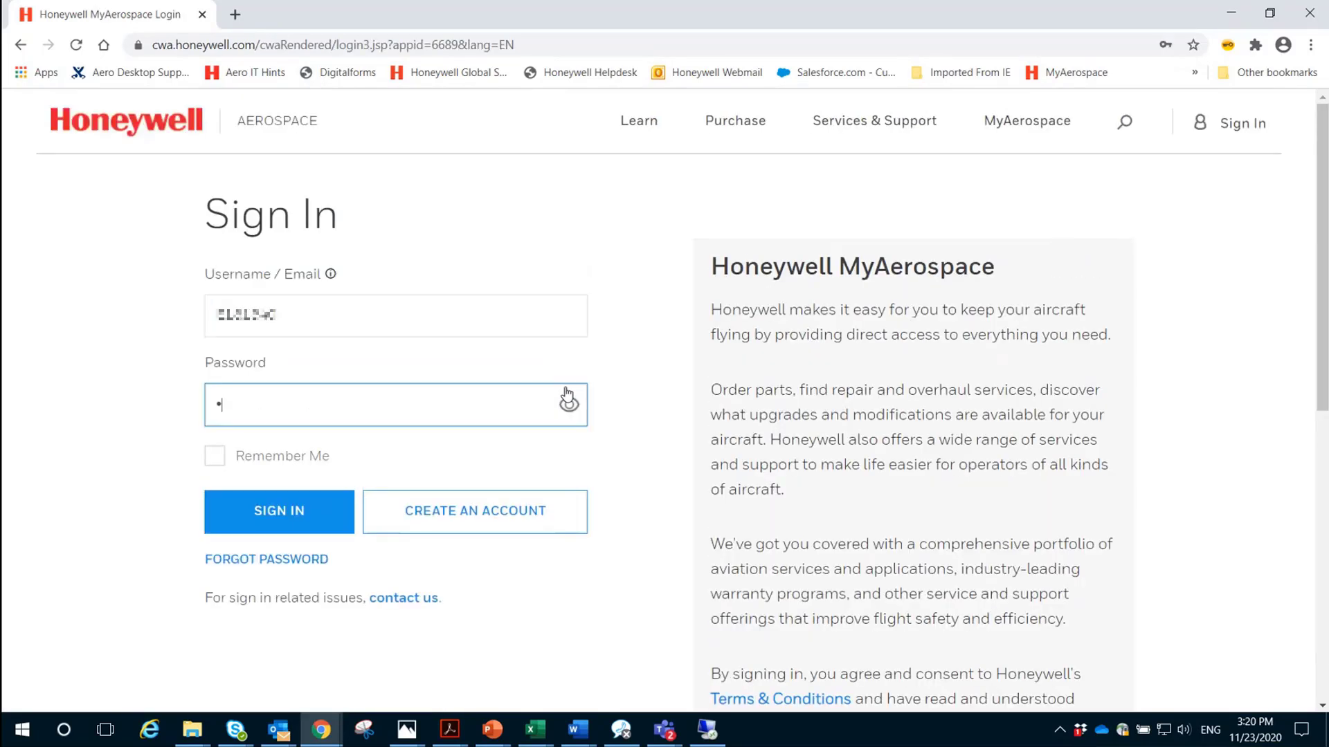
click(297, 508)
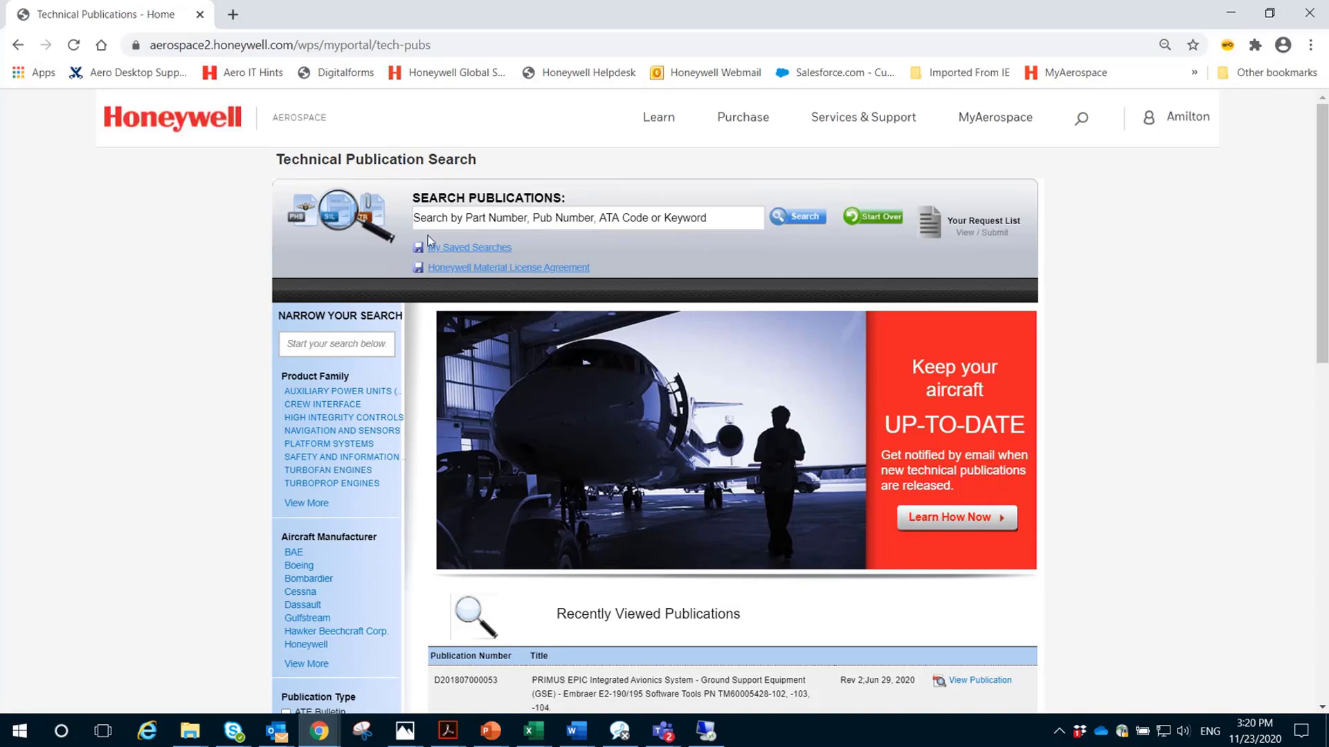
Step: Search the technical publications for "tools"
click(441, 217)
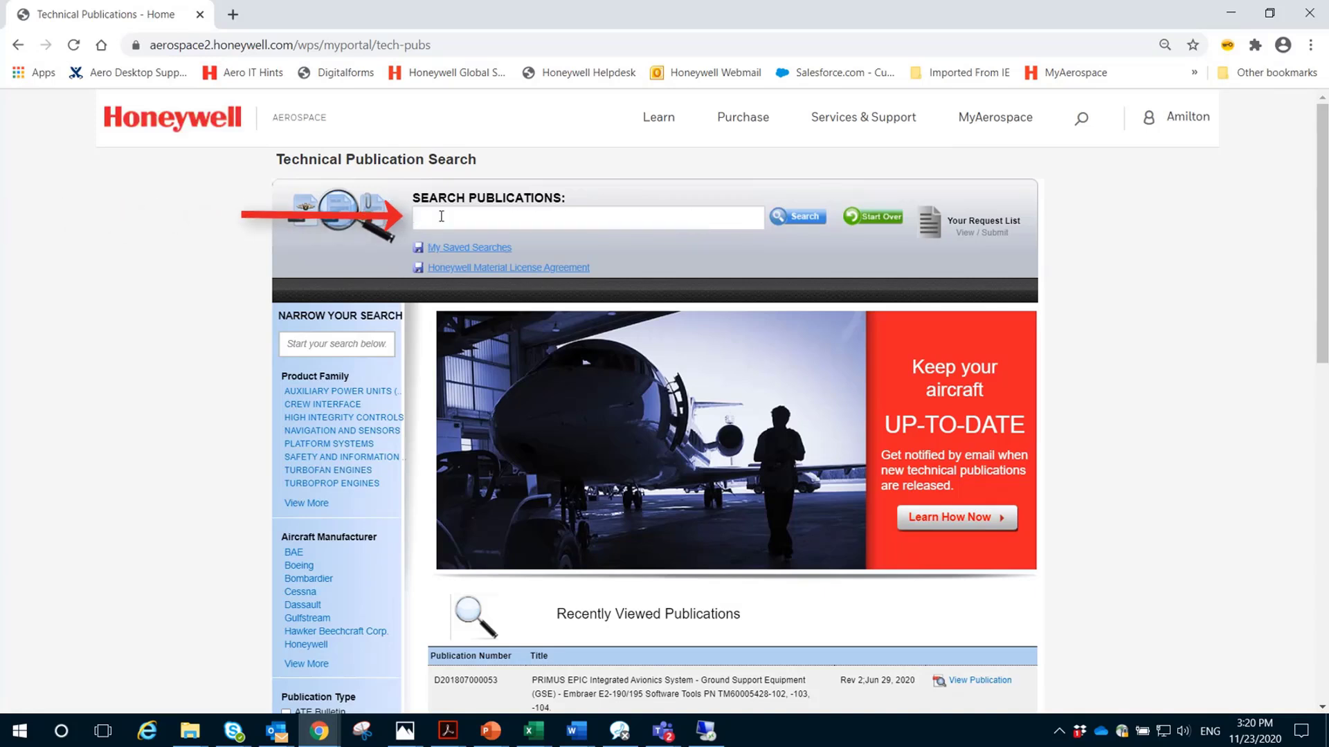
text(tool)
click(435, 253)
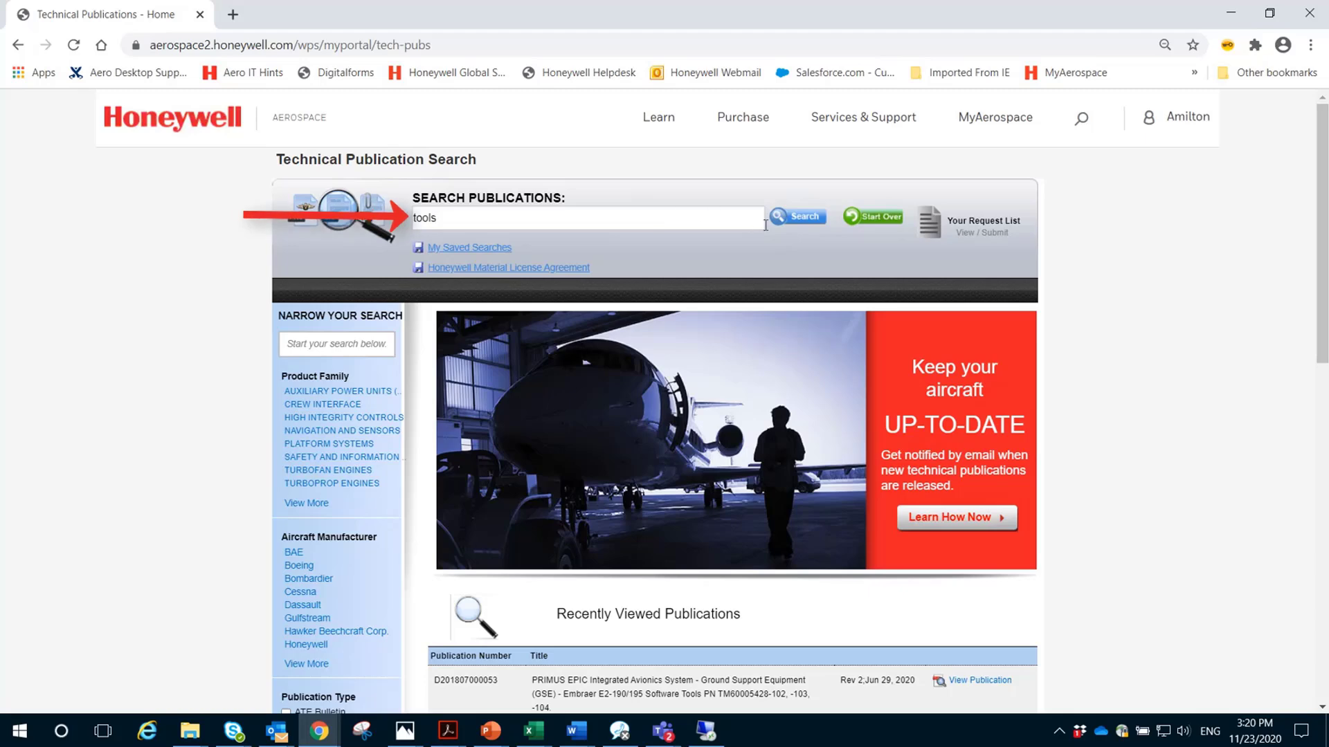
click(802, 217)
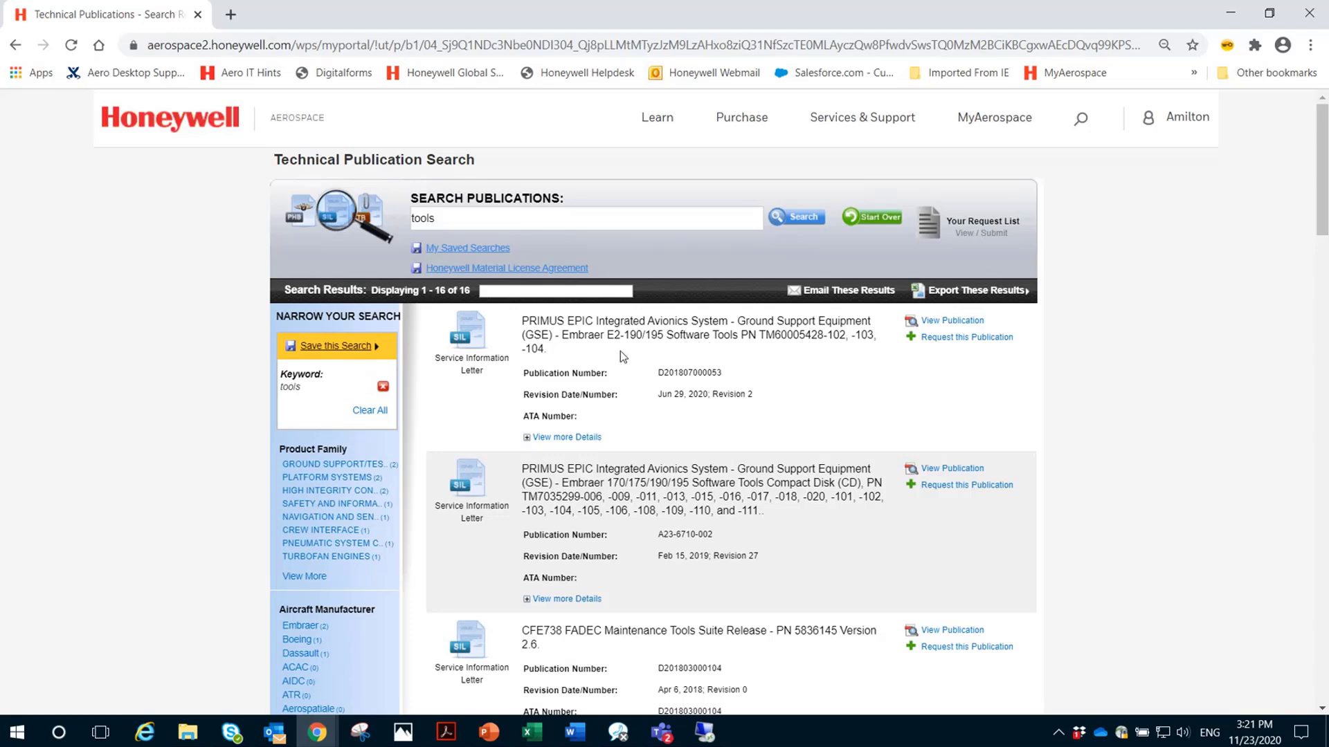
click(953, 321)
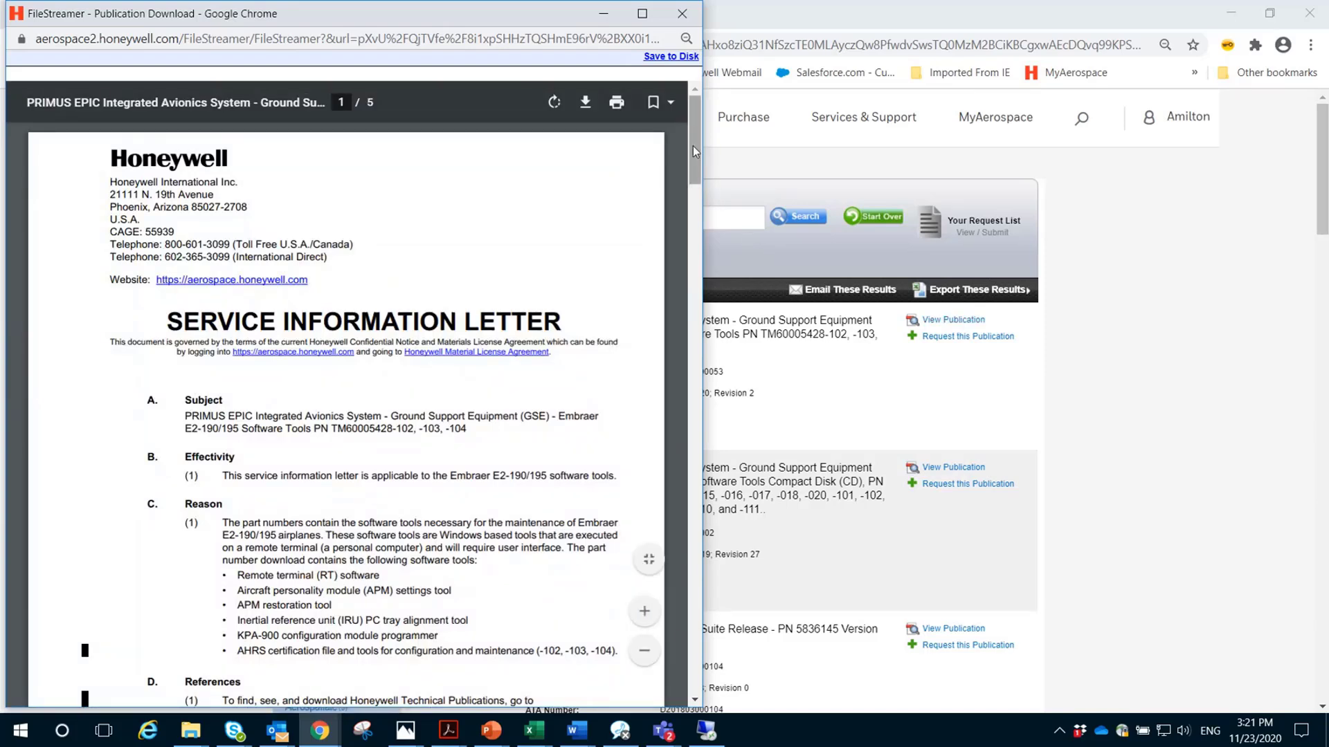
drag(692, 147, 691, 389)
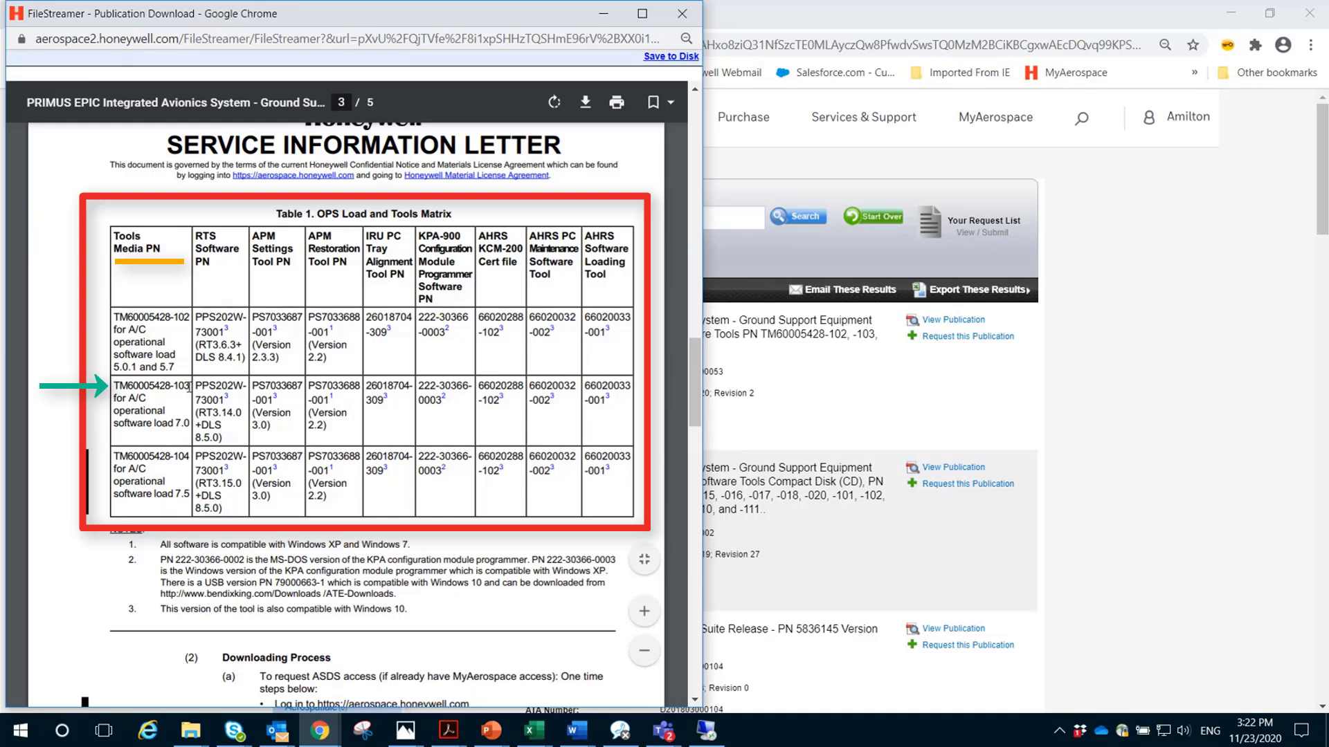
drag(189, 388, 120, 389)
key(ctrl+c)
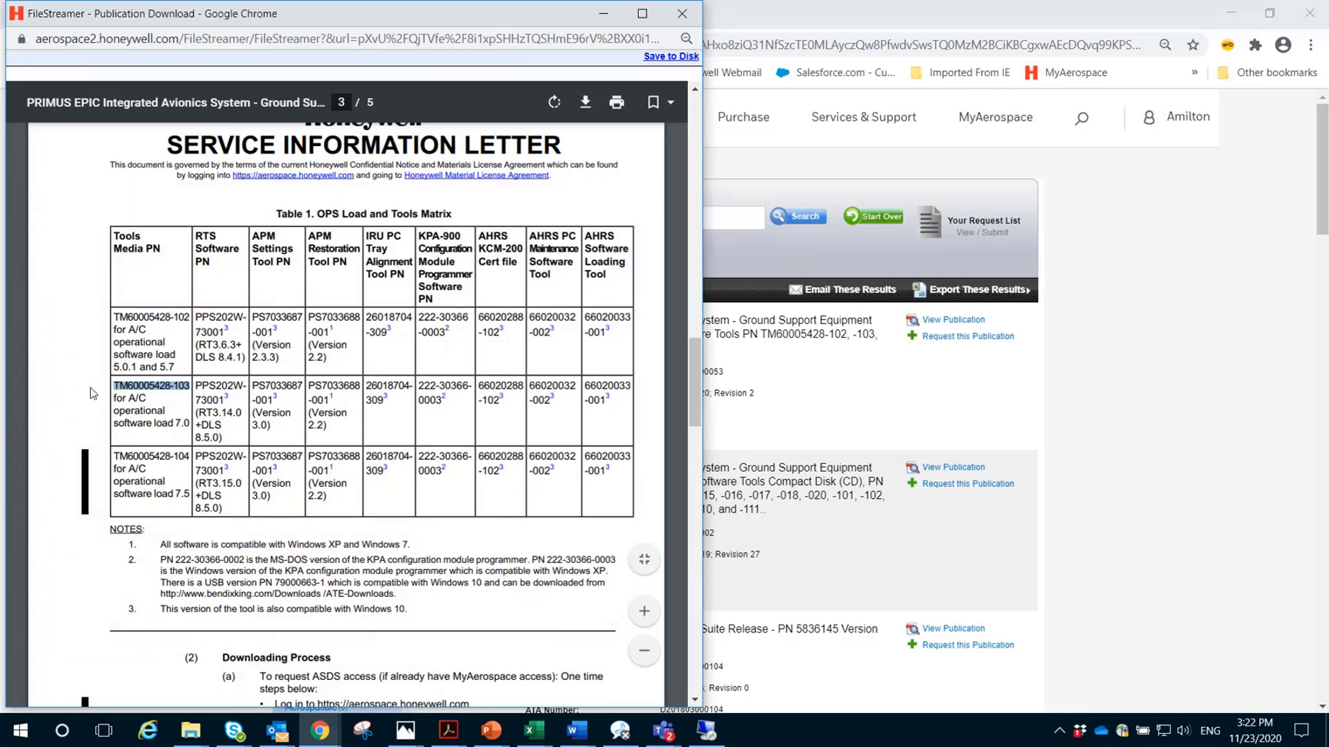
Step: Return to the Honeywell site and open the Honeywell Forge Electronic Library downloads in Software & Database Services (ASDS)
click(1103, 343)
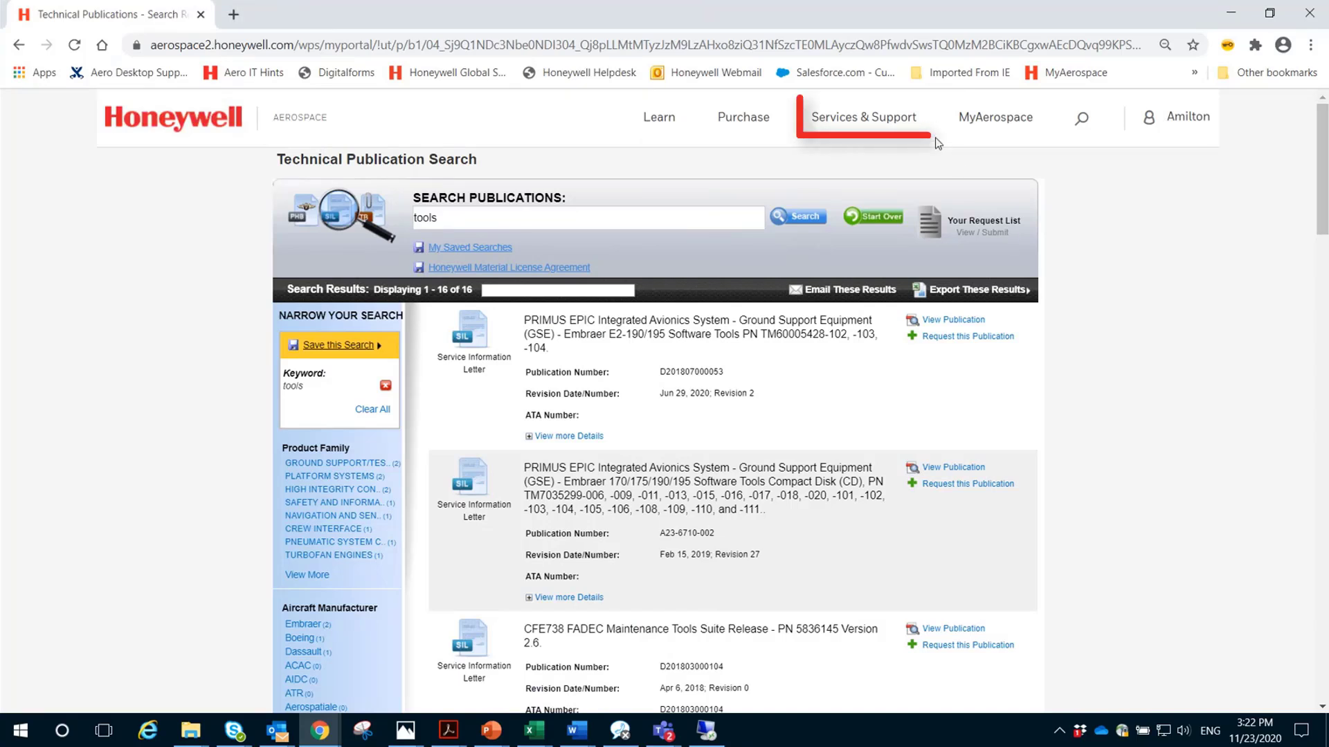
click(890, 123)
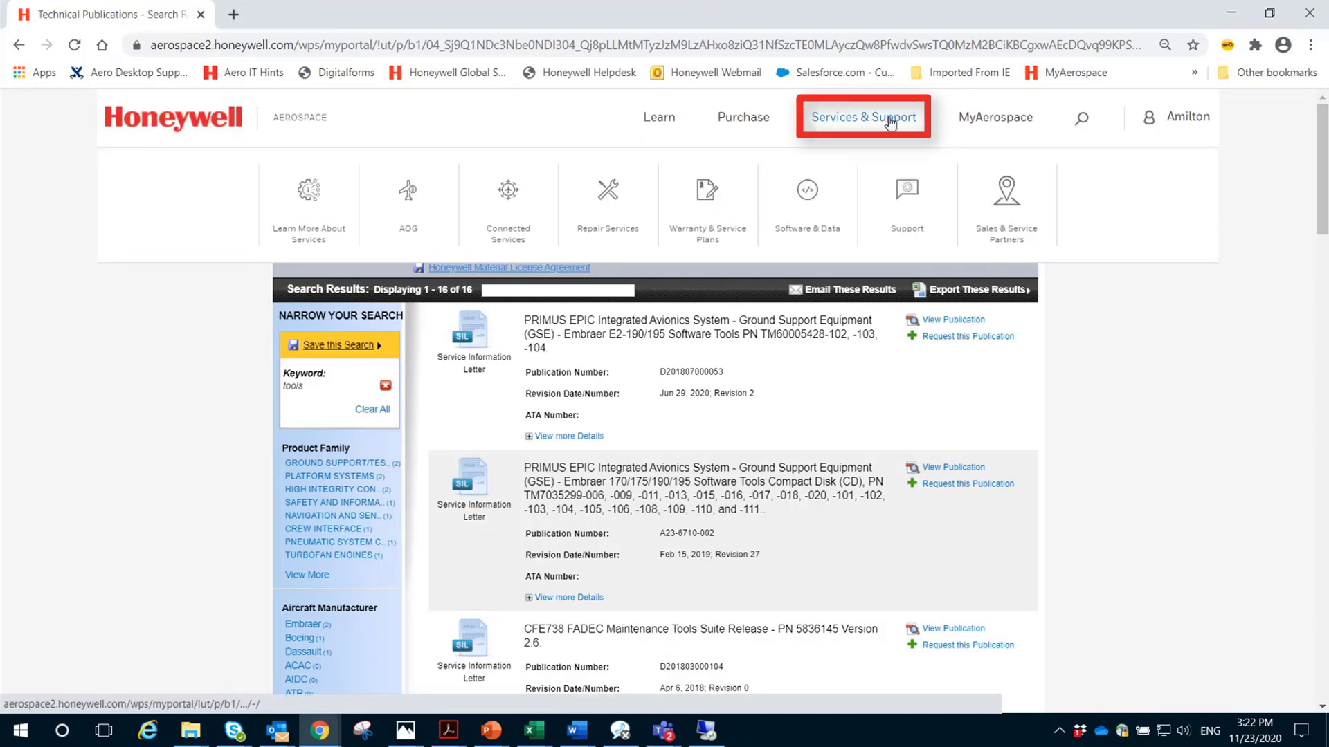
click(811, 184)
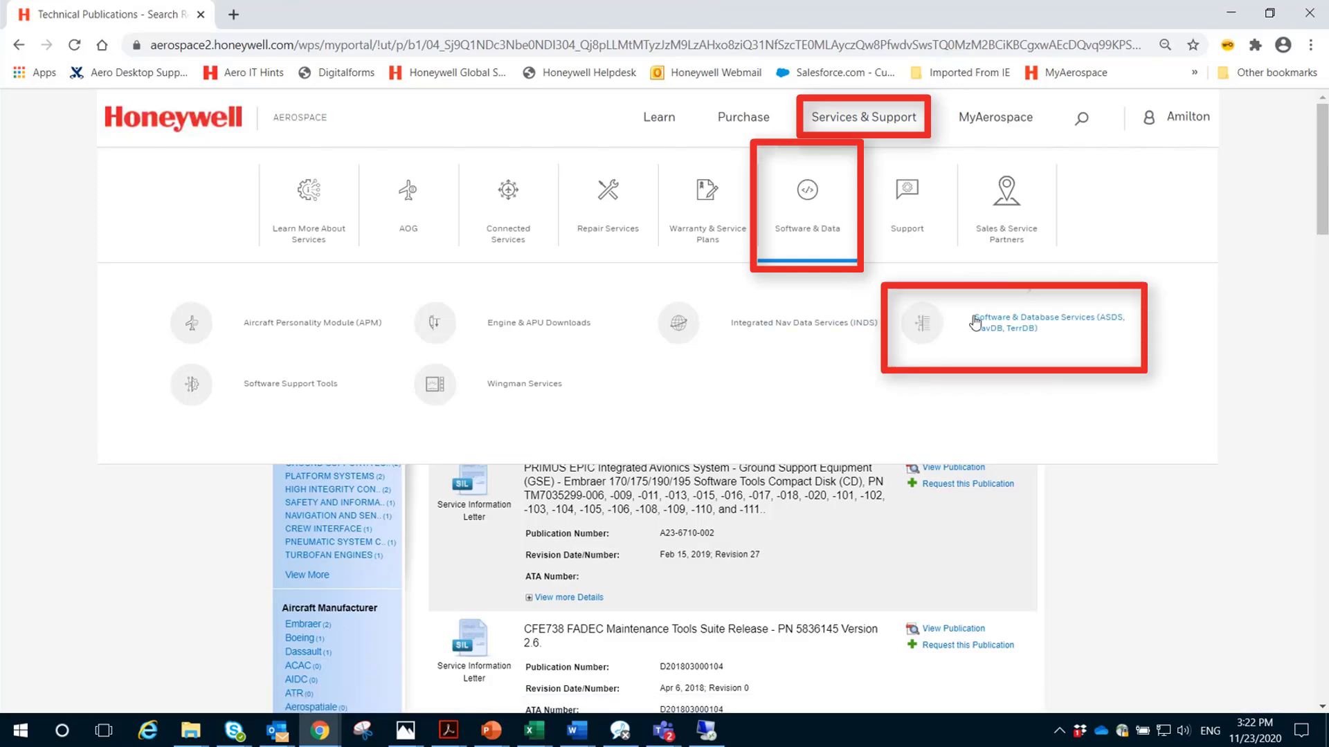
click(1009, 325)
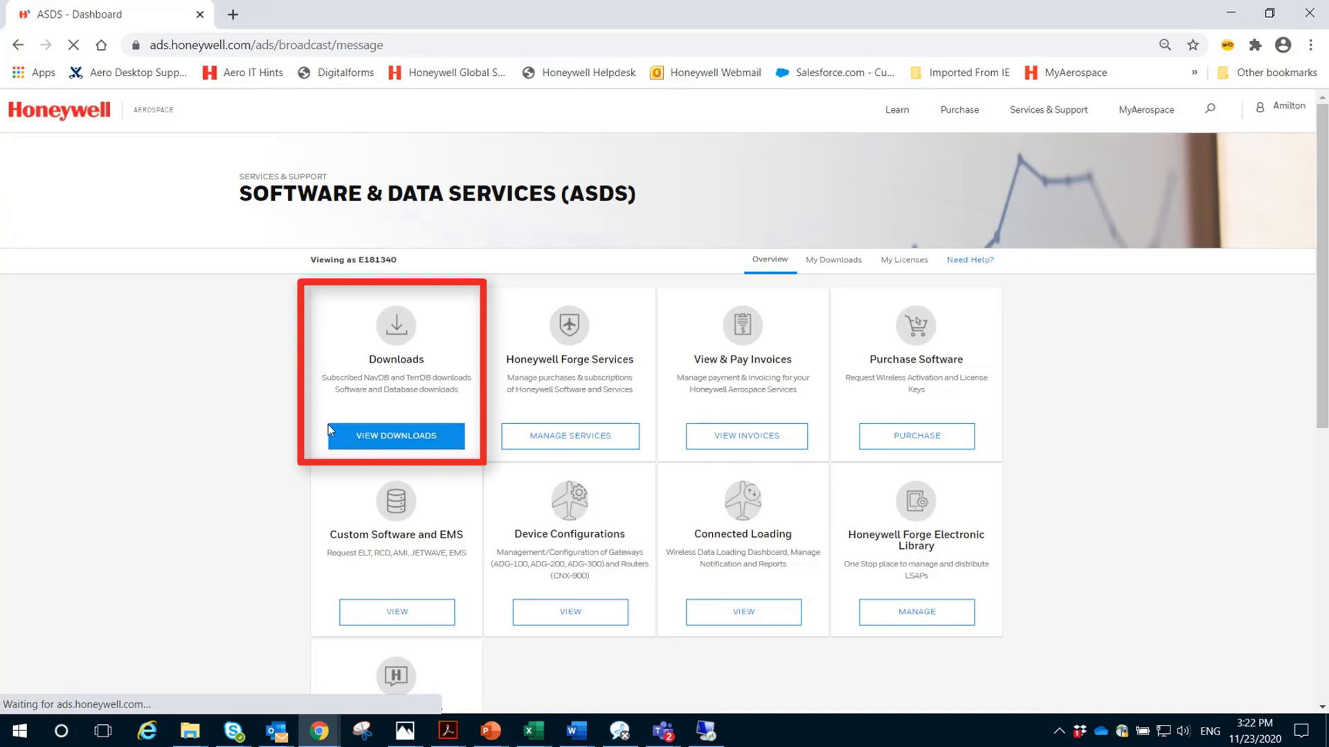
click(359, 447)
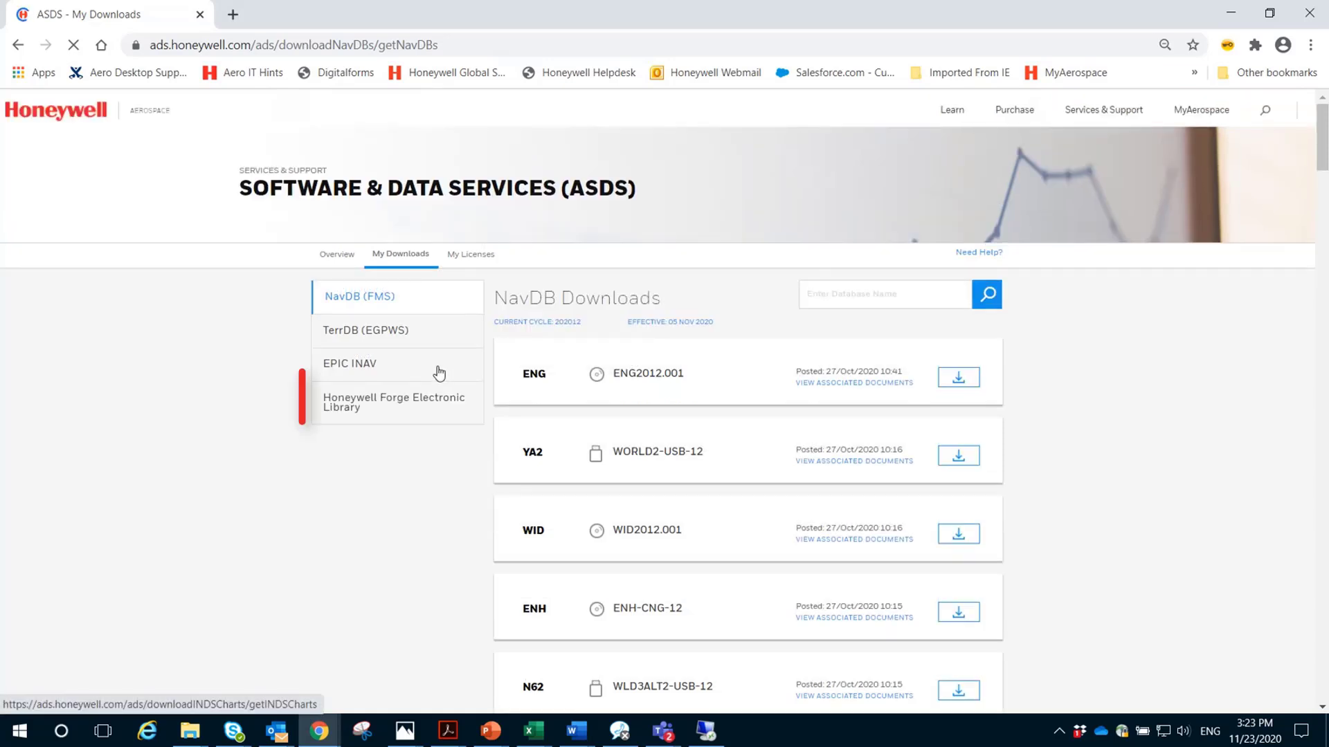
click(400, 414)
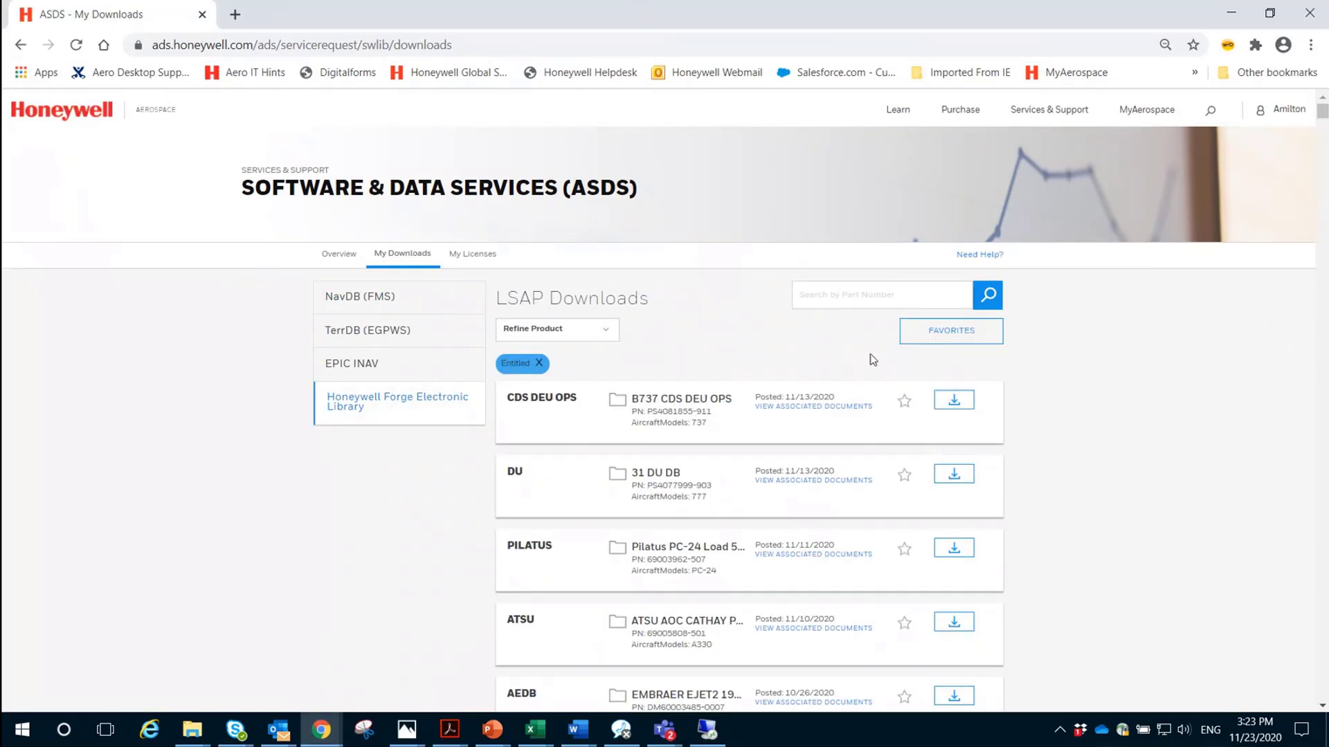
click(842, 296)
key(ctrl+v)
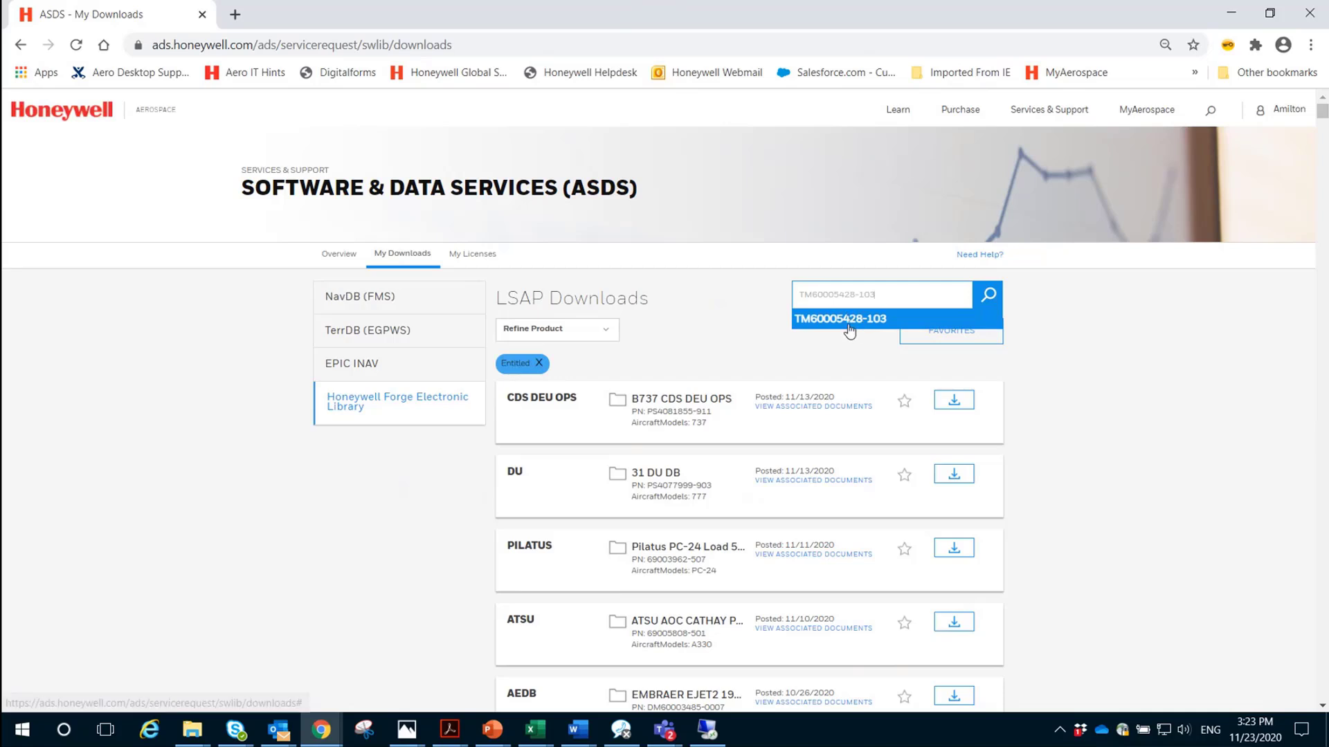
click(849, 323)
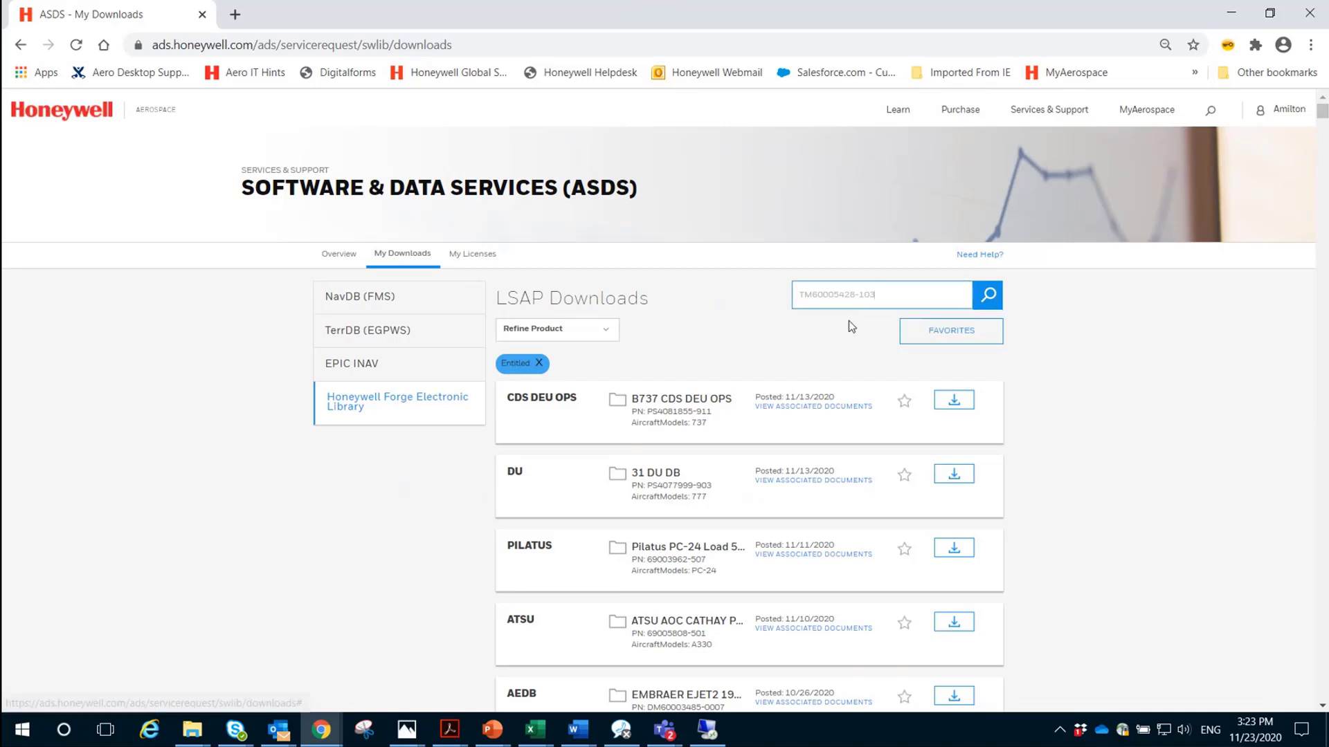
click(990, 296)
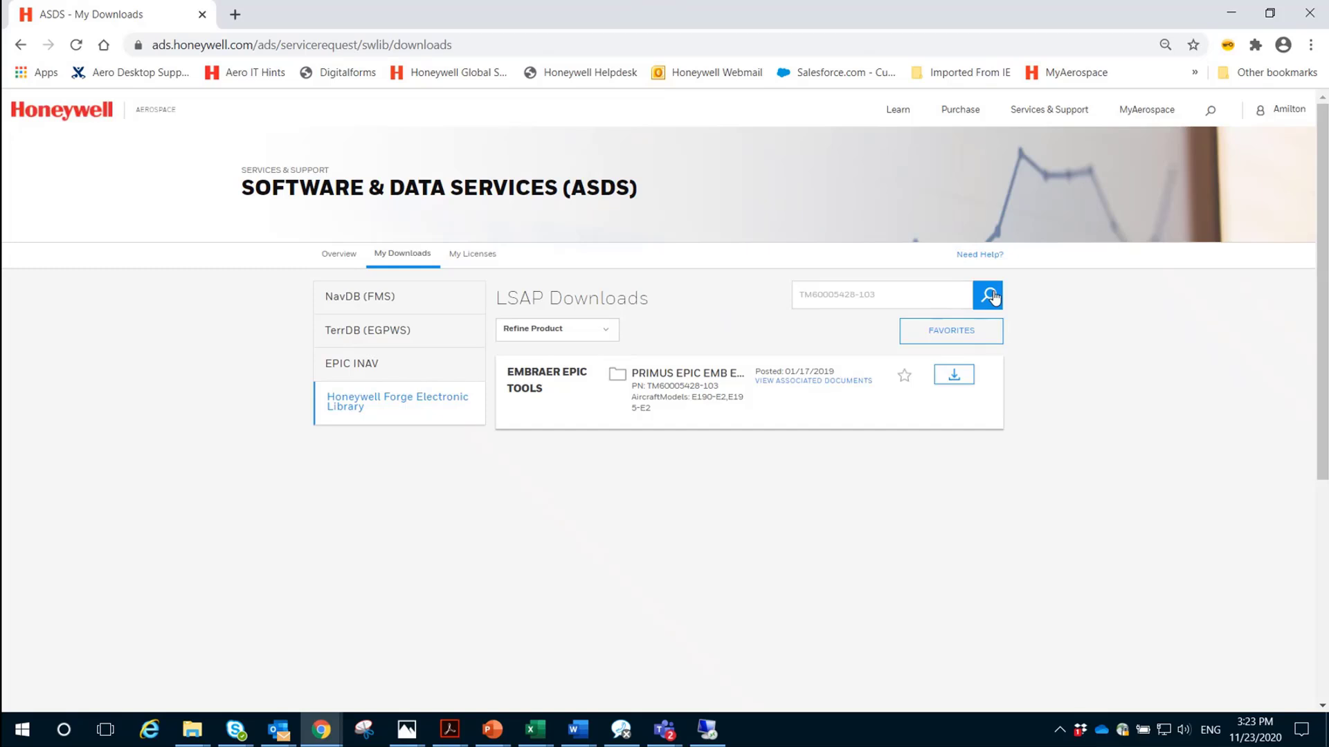
click(953, 377)
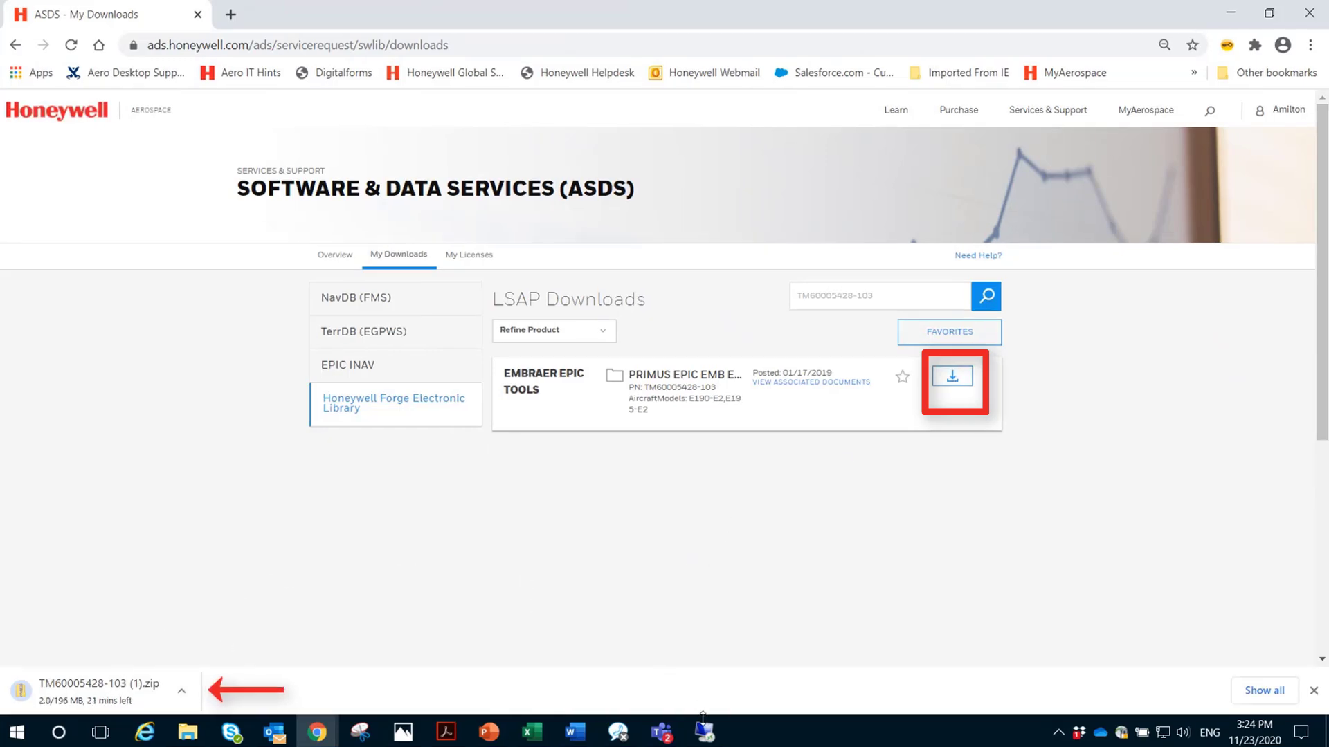
Step: Switch to the gloader055 remote session and expand the APM MISCOMP caution in the OMS Remote Terminal's maintenance messages
mouse_move(708, 734)
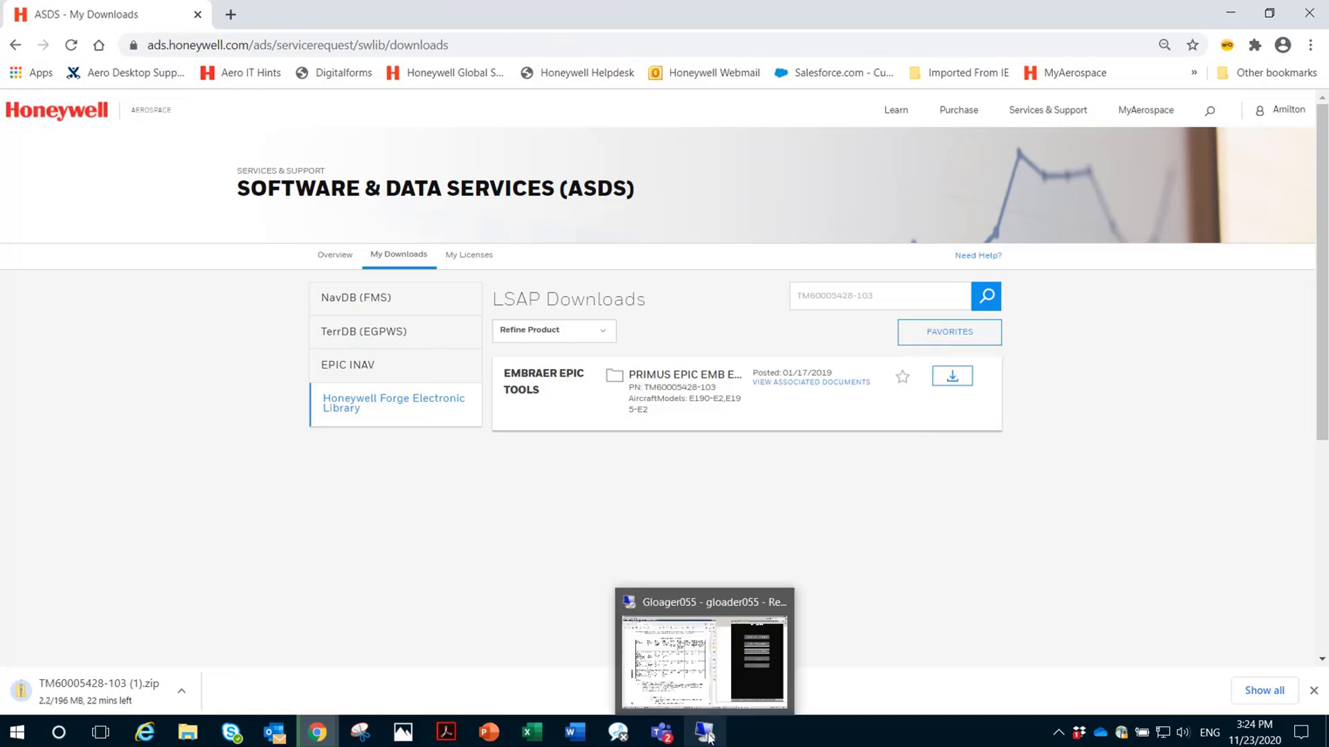
click(706, 733)
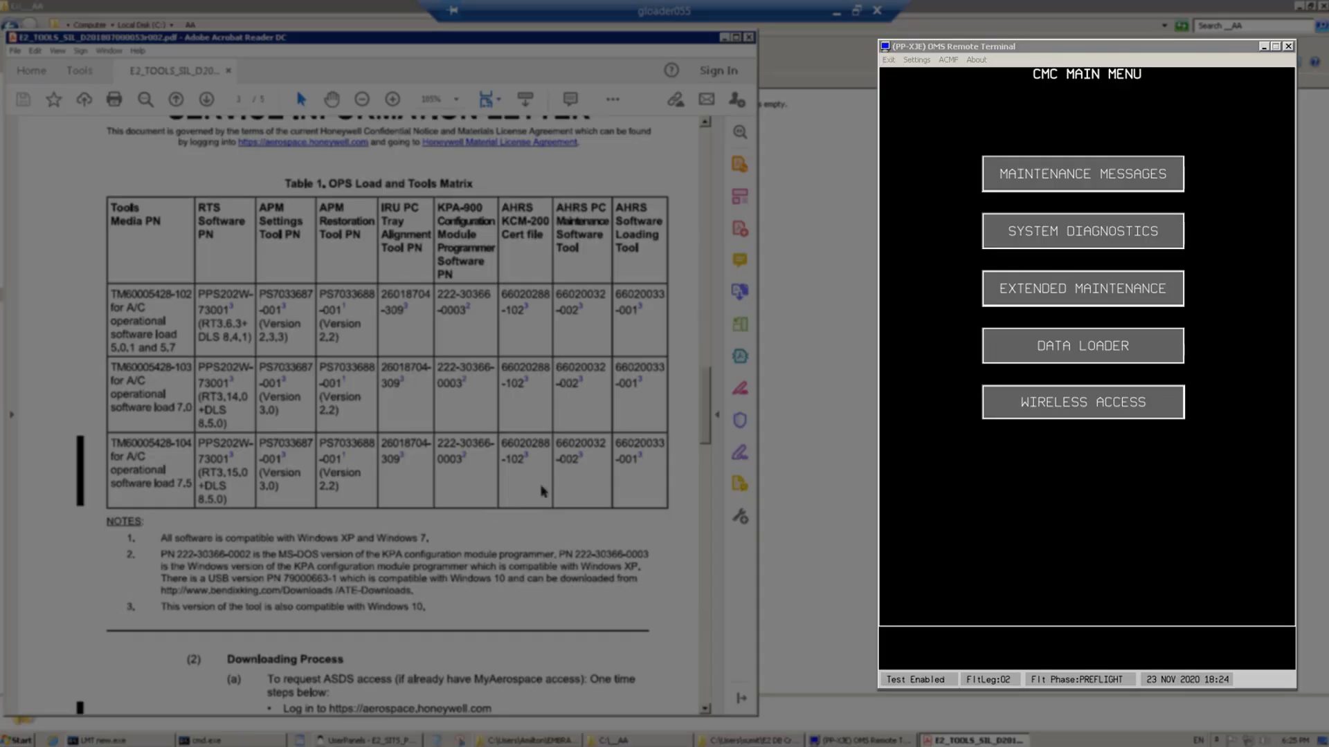
click(1072, 169)
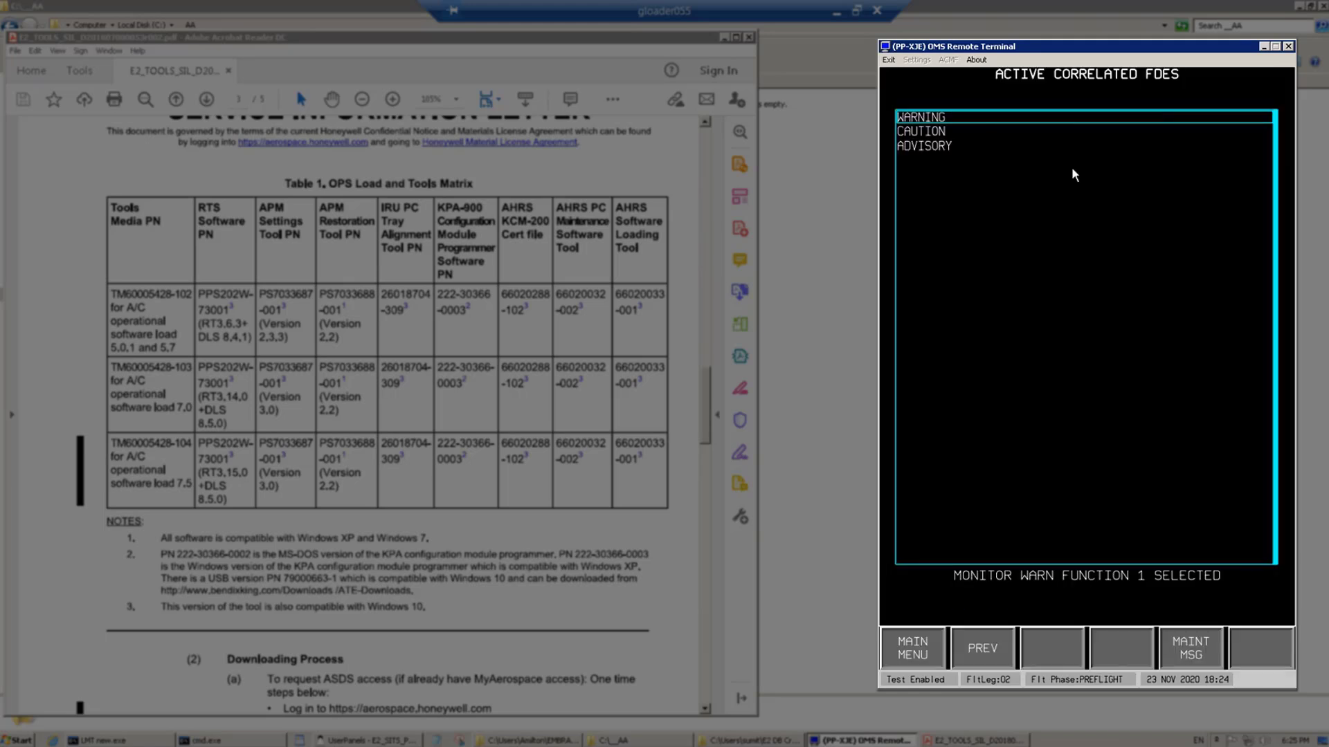
key(Return)
key(Down)
key(Down)
key(Down)
key(Down)
key(Down)
key(Down)
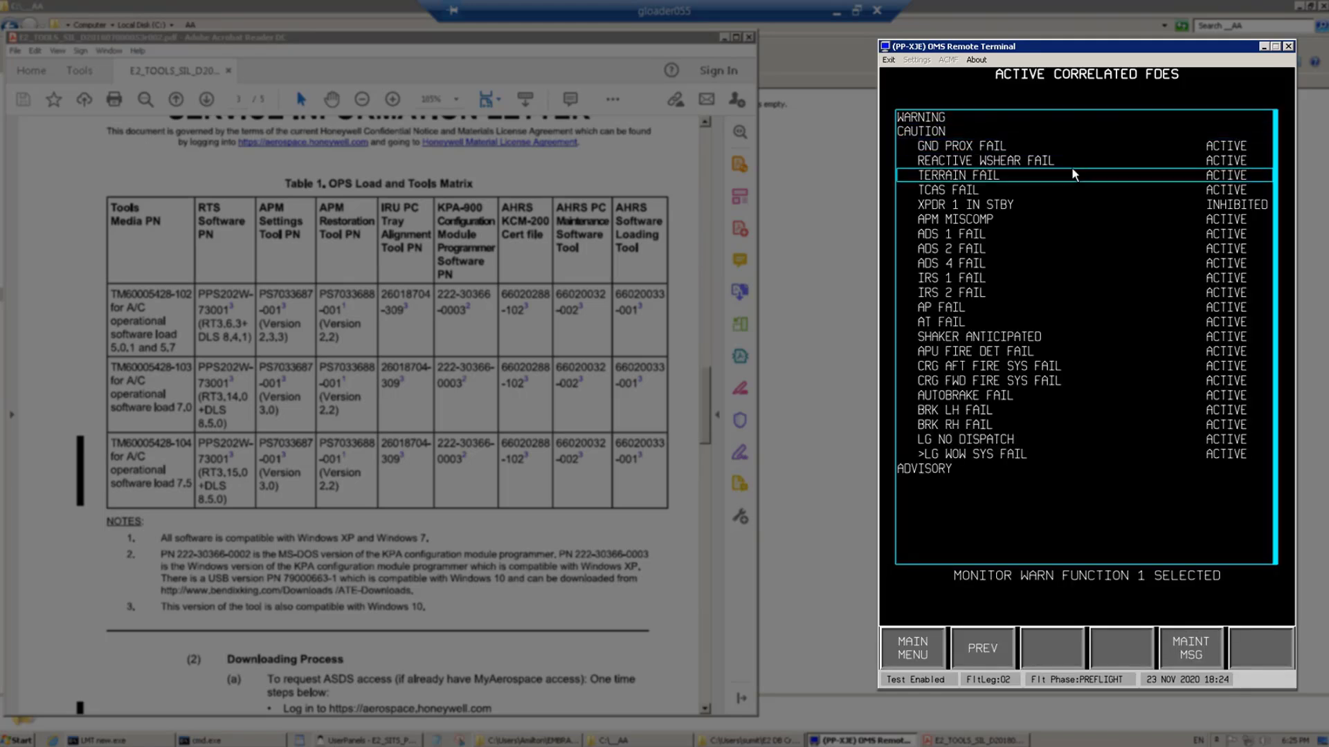
key(Return)
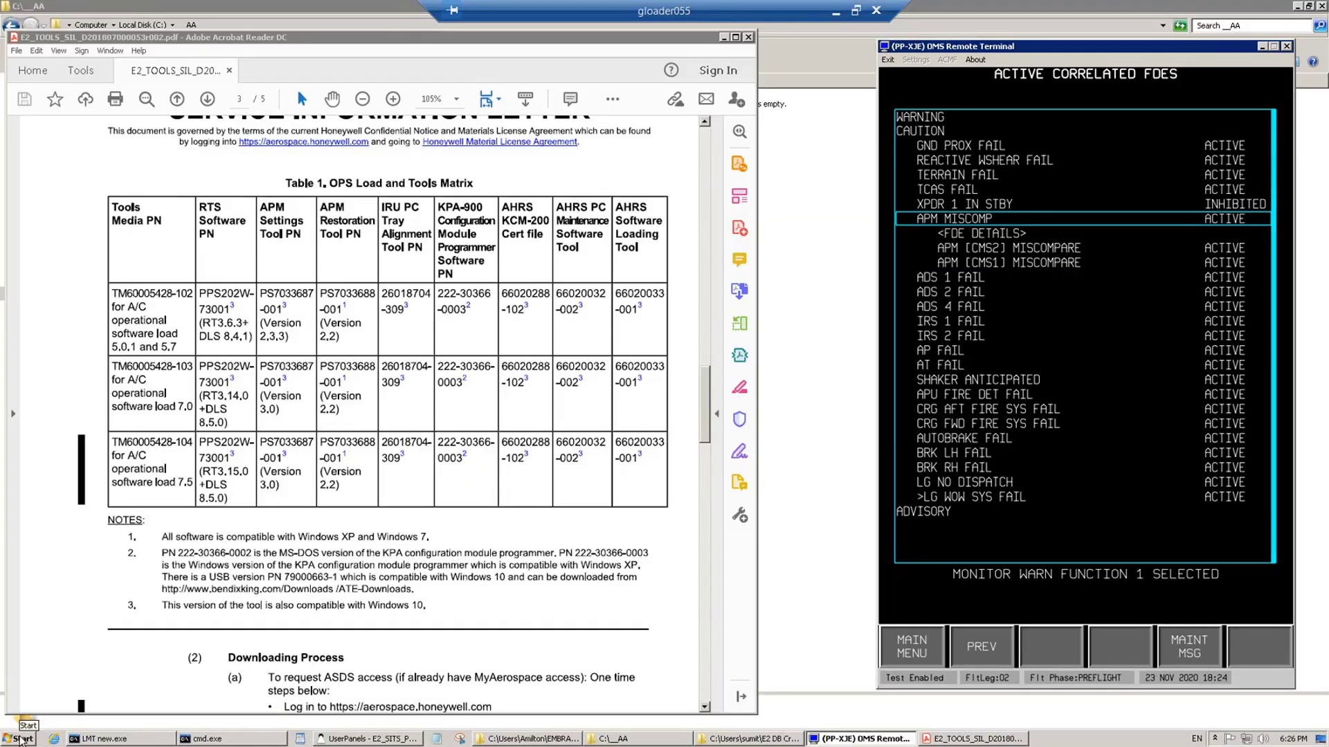
click(20, 740)
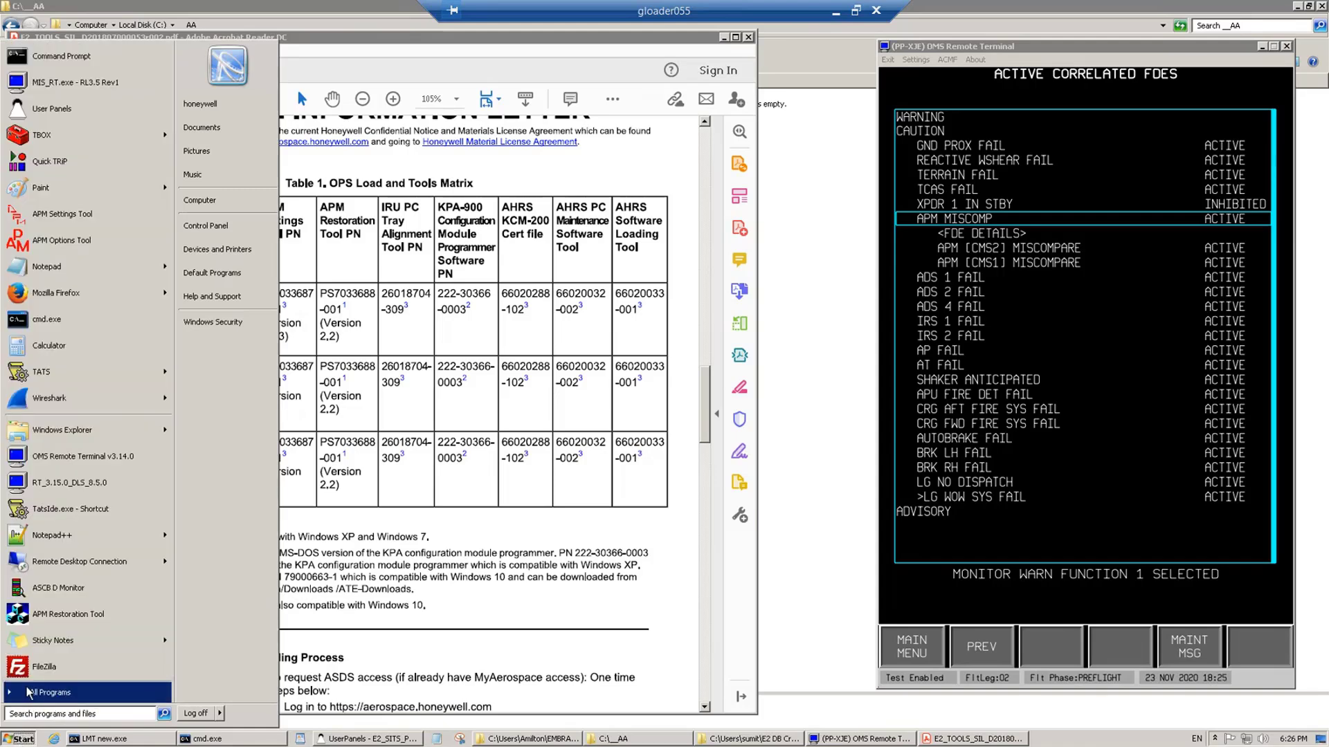
click(27, 692)
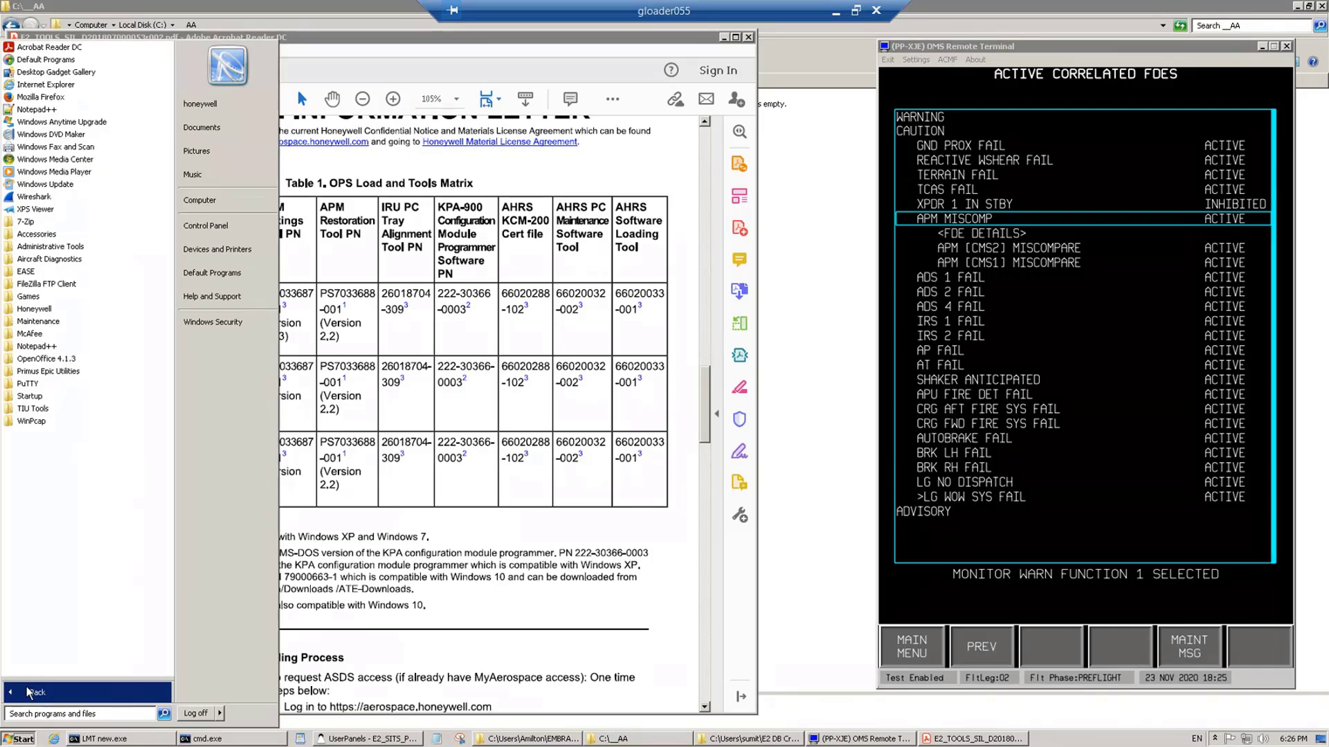
click(33, 308)
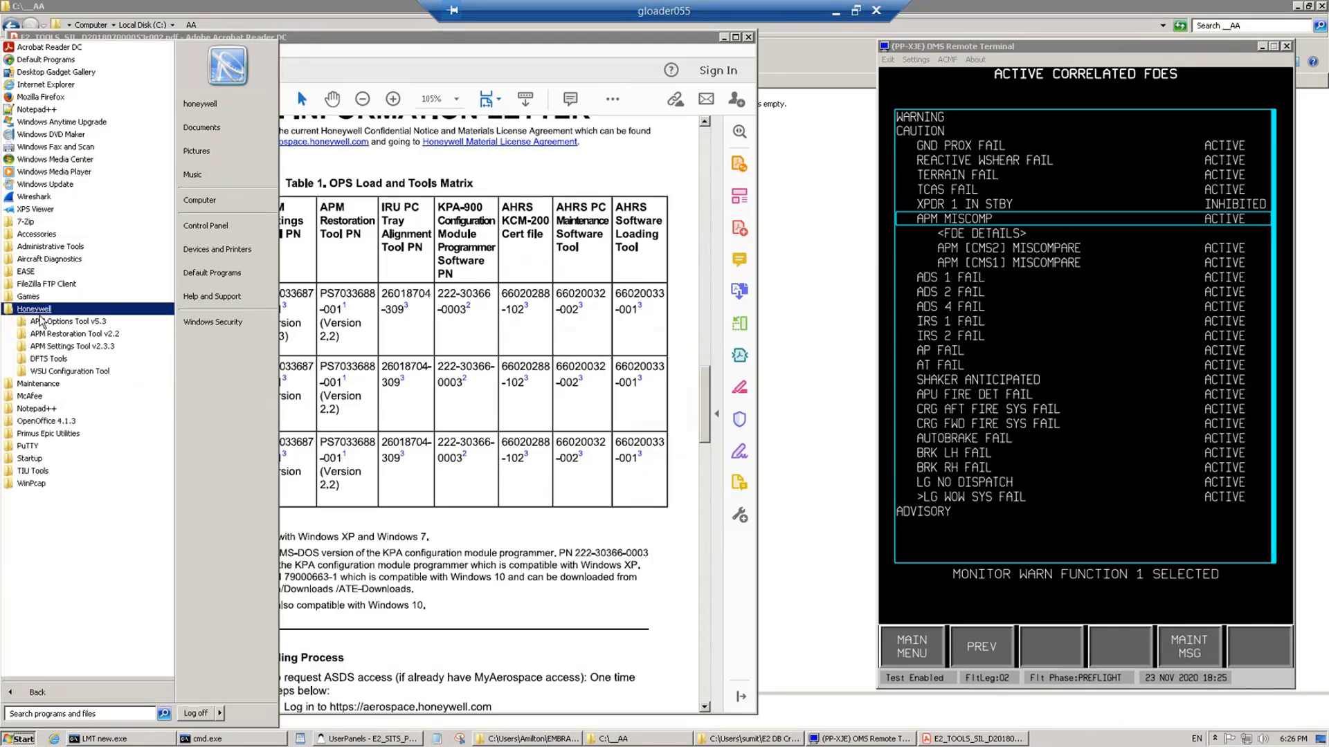
click(43, 335)
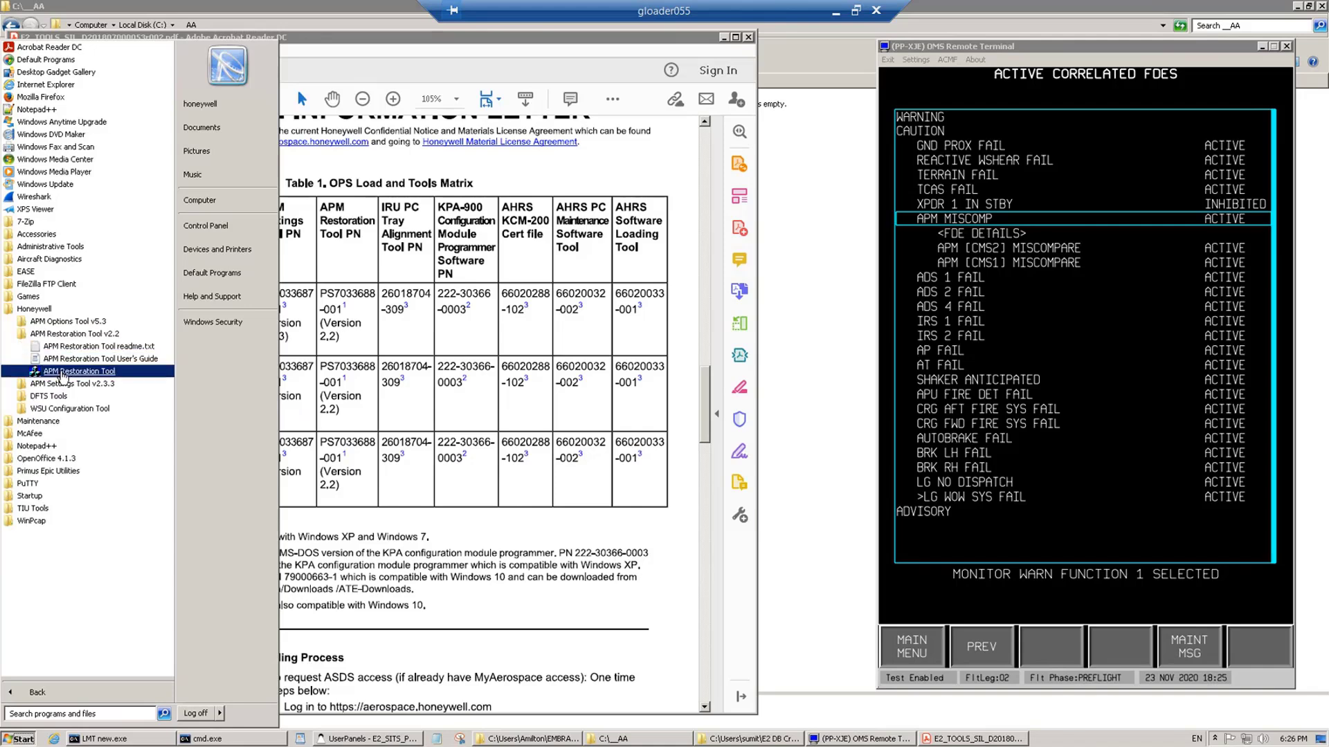
click(63, 372)
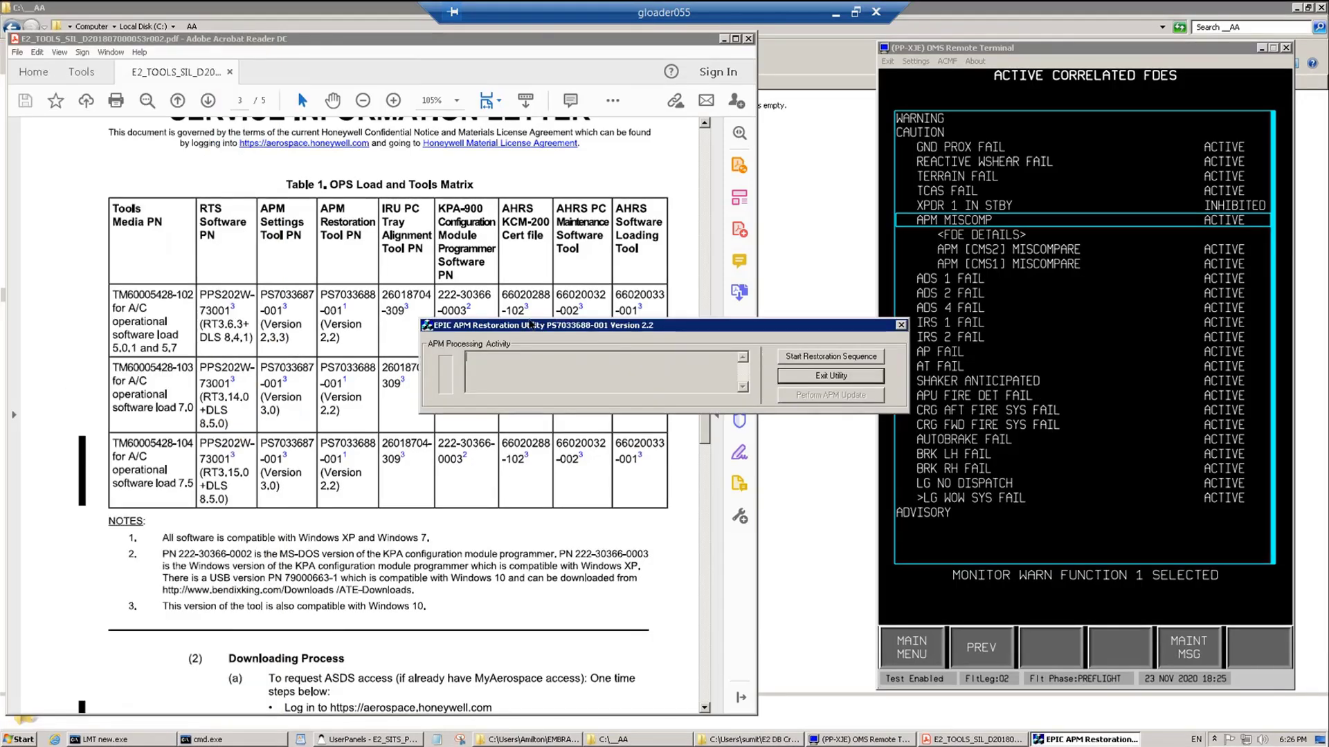
drag(538, 329, 469, 323)
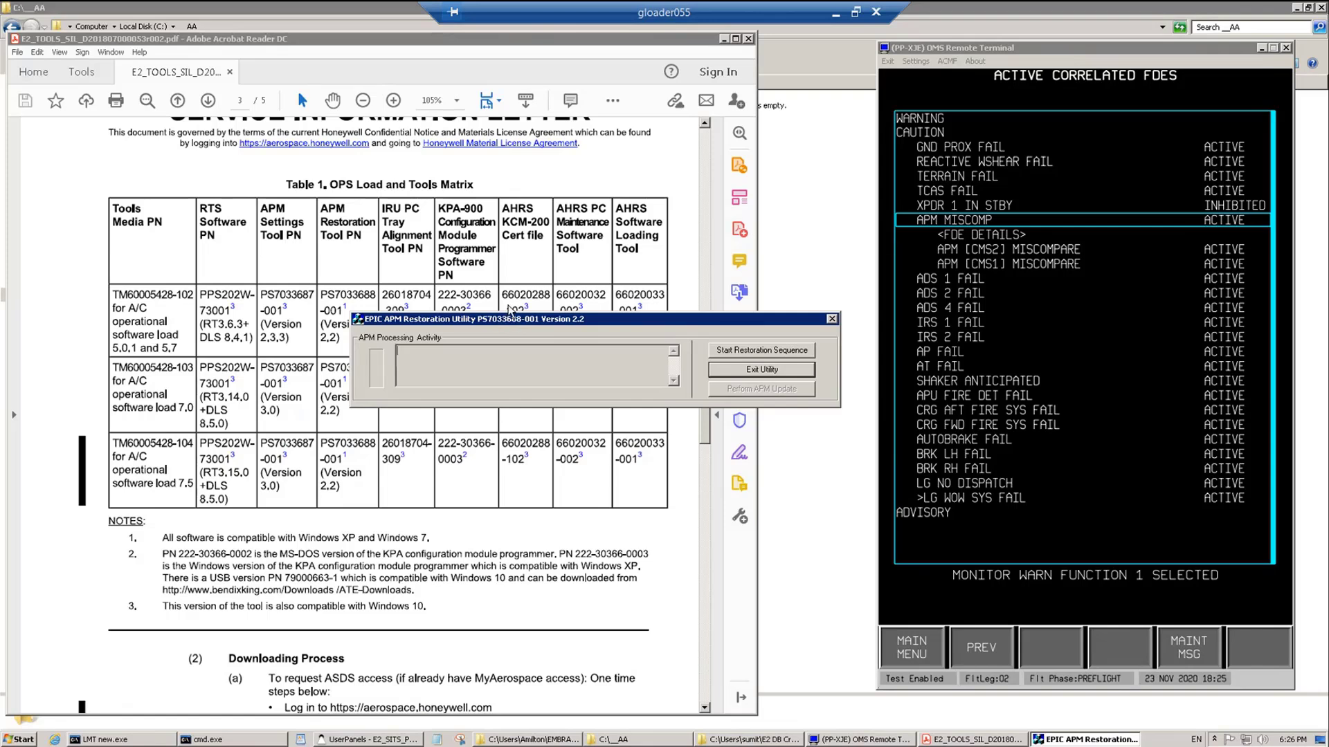
drag(508, 318, 510, 242)
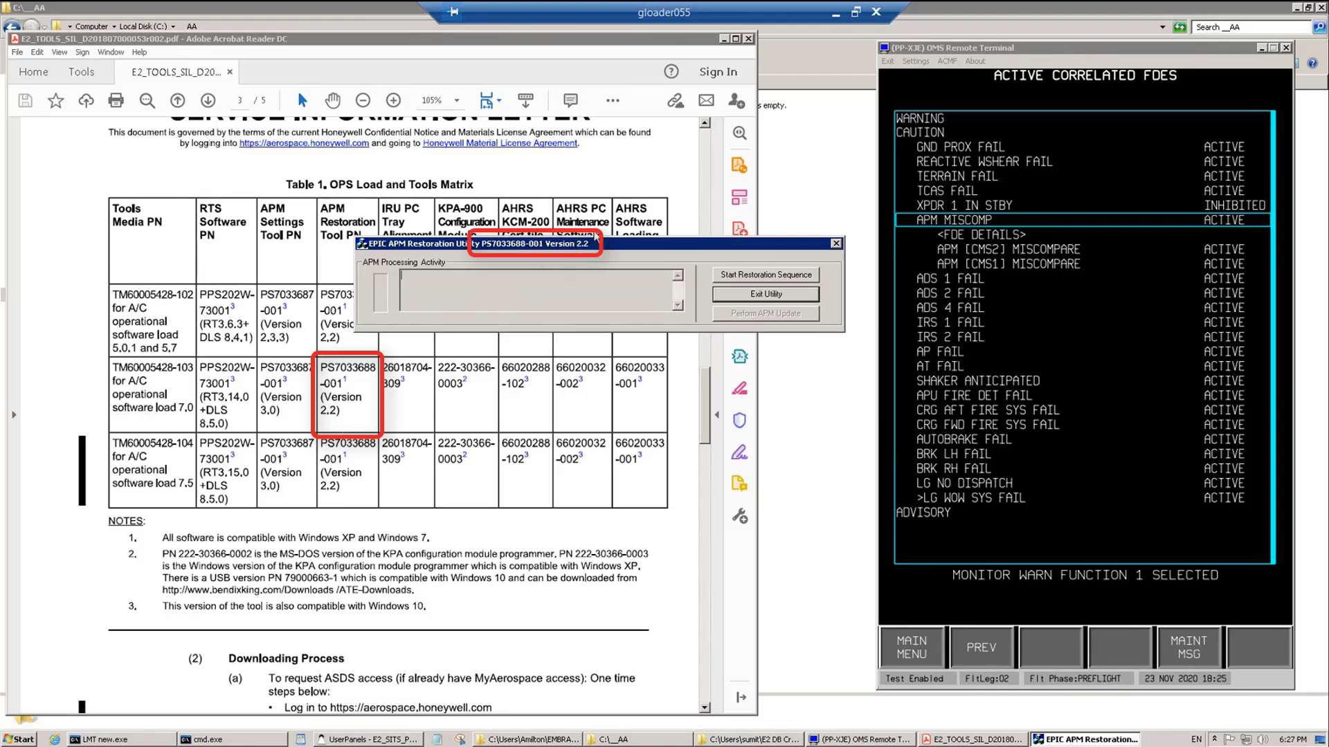
Step: Start the restoration sequence and choose 192.168.1.1 as the source APM
click(740, 275)
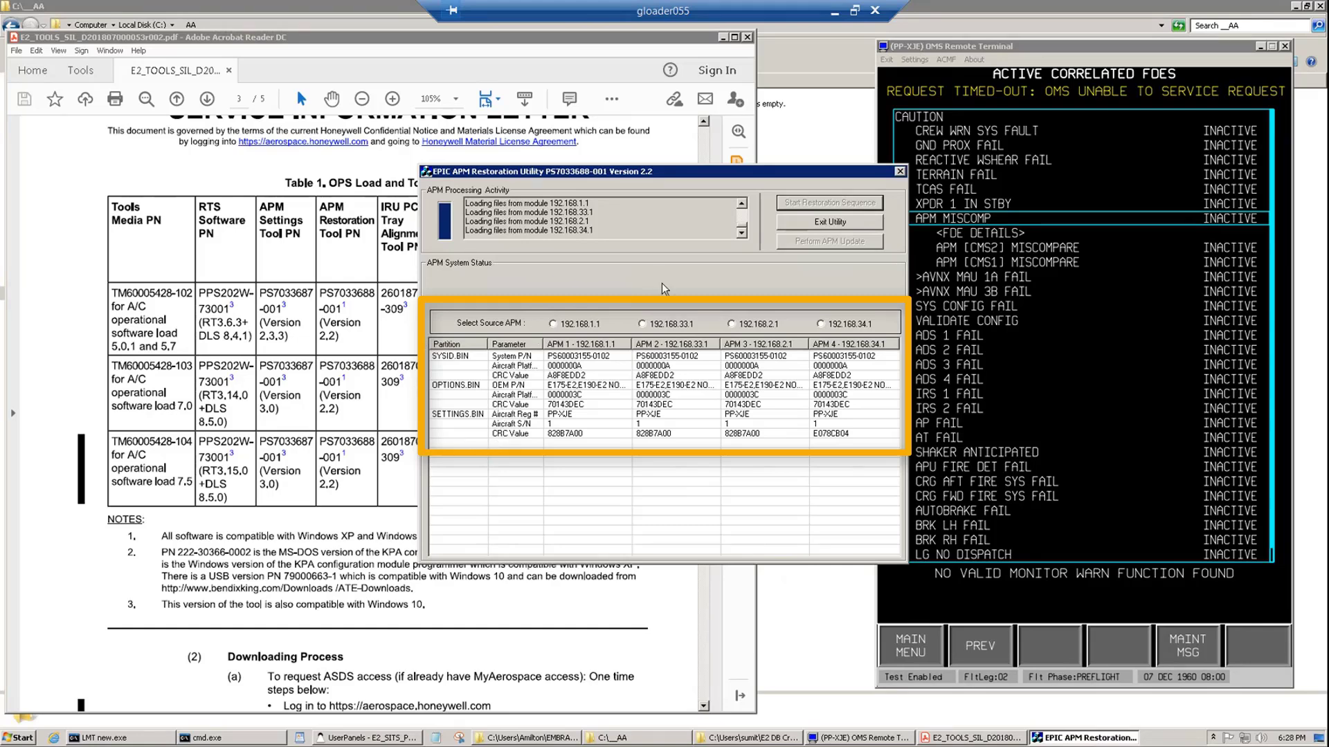
click(553, 323)
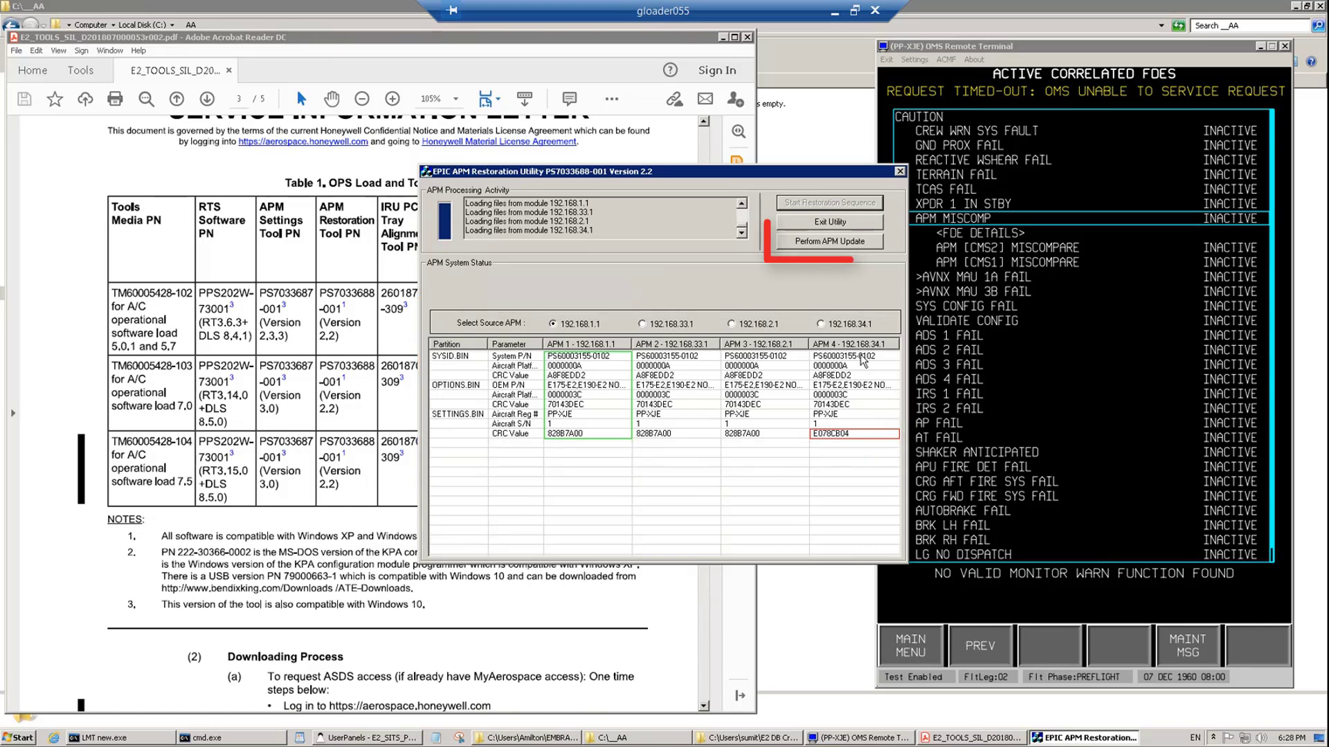
Step: Perform the APM update with only APM 192.168.34.1 as the destination, and repeat the module scan to confirm the load
click(841, 242)
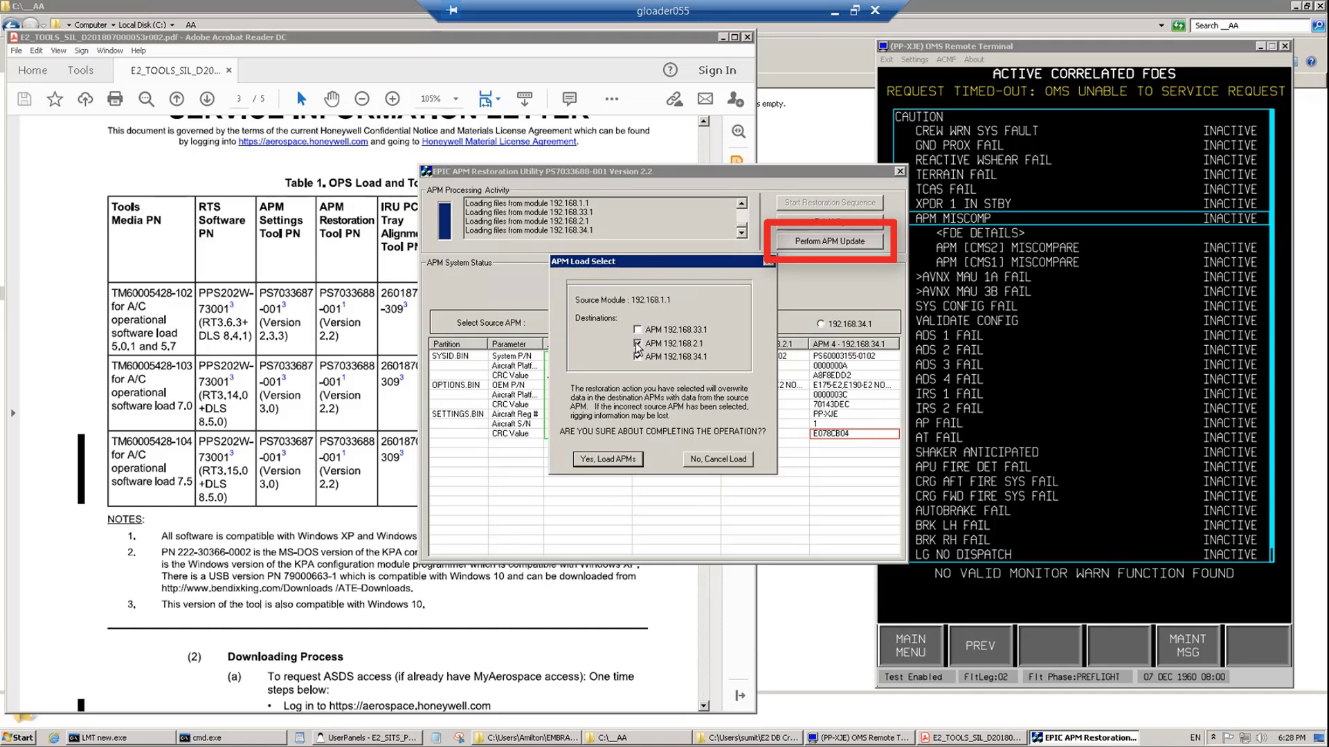
click(637, 344)
click(607, 460)
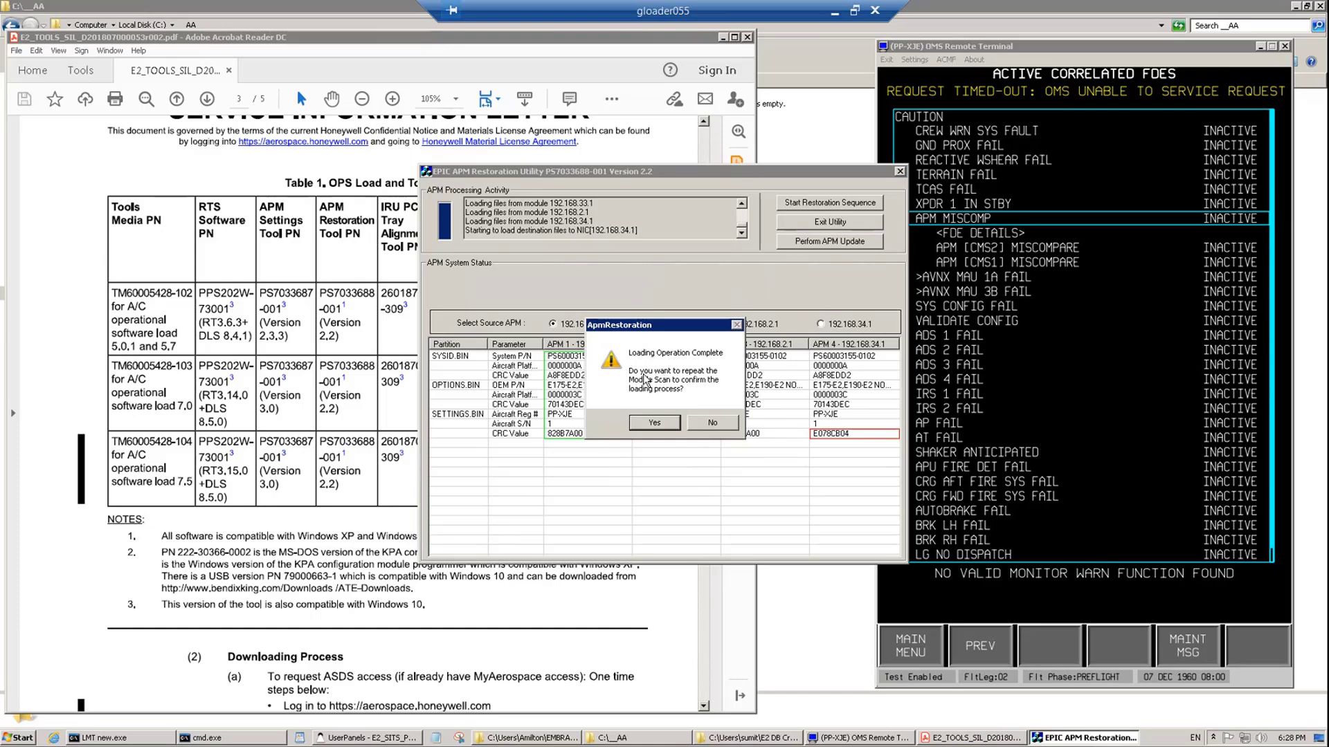
click(650, 424)
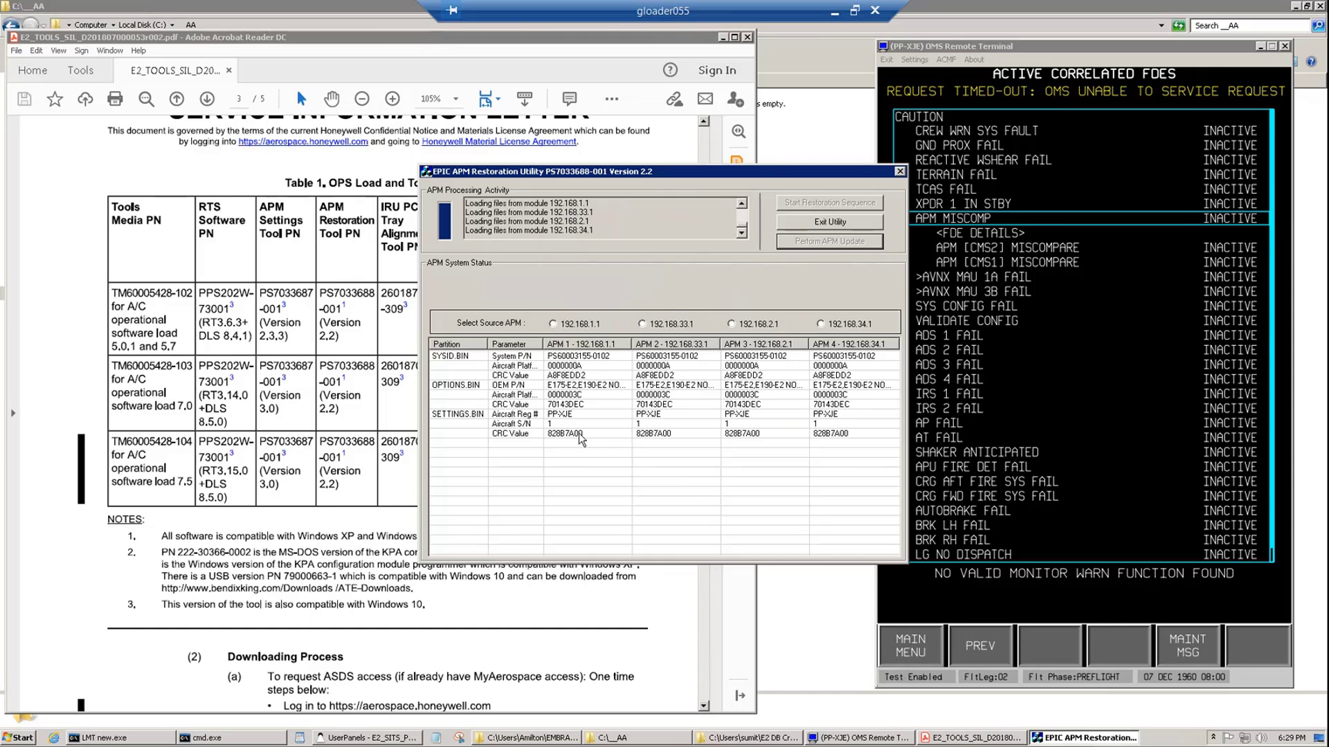
Step: Select 192.168.1.1 as the source APM and return the OMS Remote Terminal to the CMC main menu
click(553, 323)
click(907, 640)
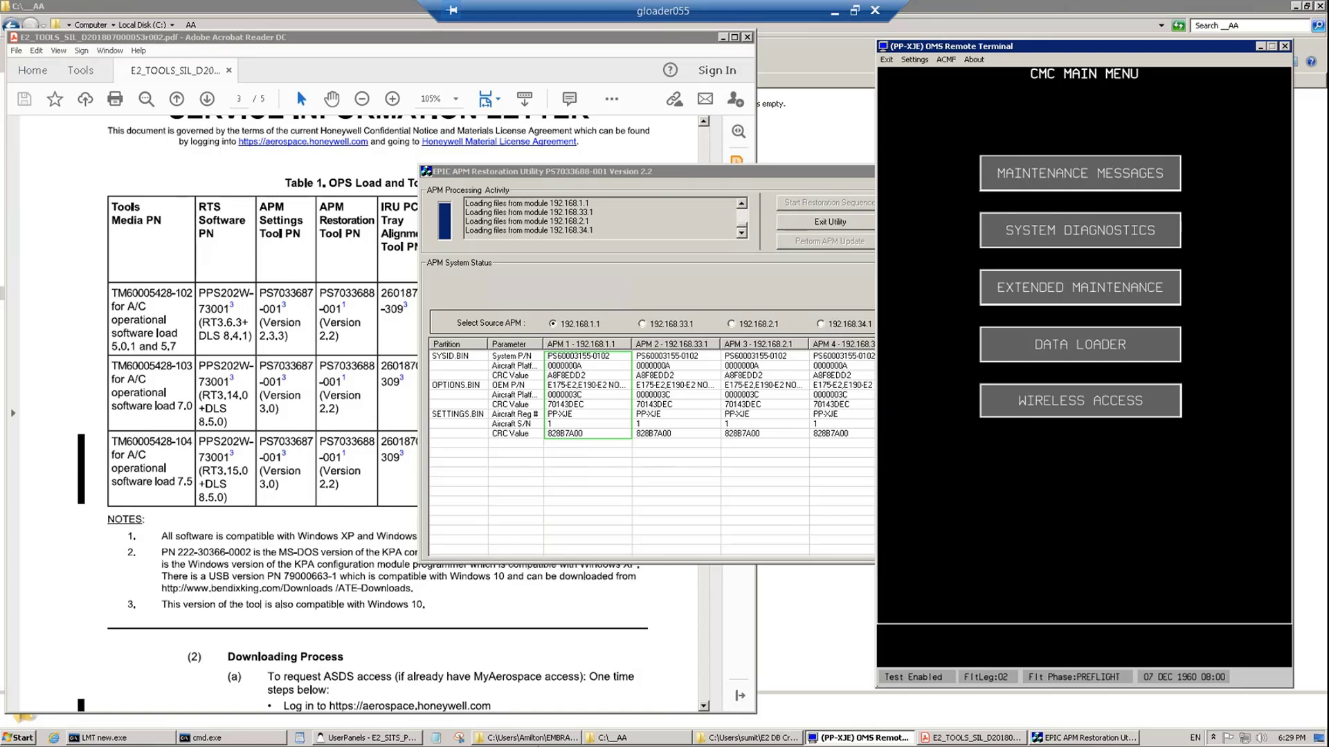
Step: Switch to the UserPanels bench controls, turn the bench power off and back on, and minimize the panels window
click(389, 740)
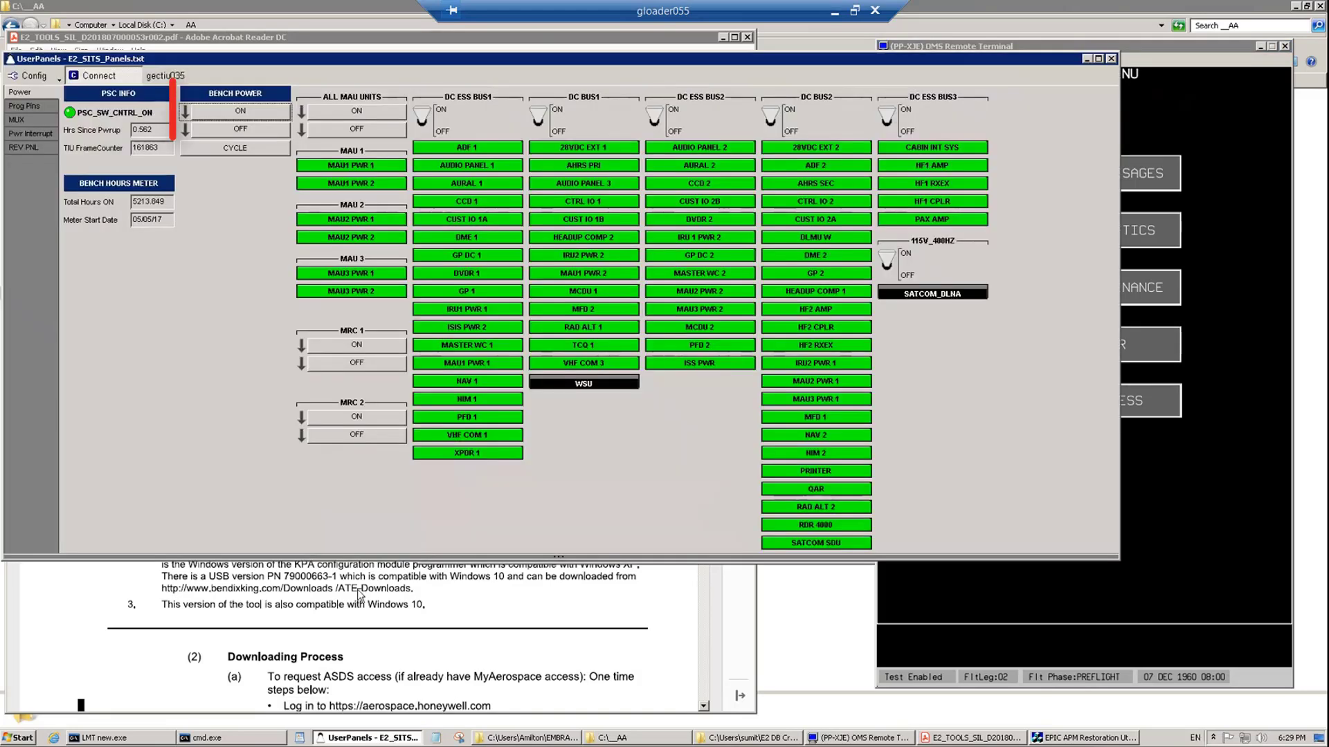
click(247, 128)
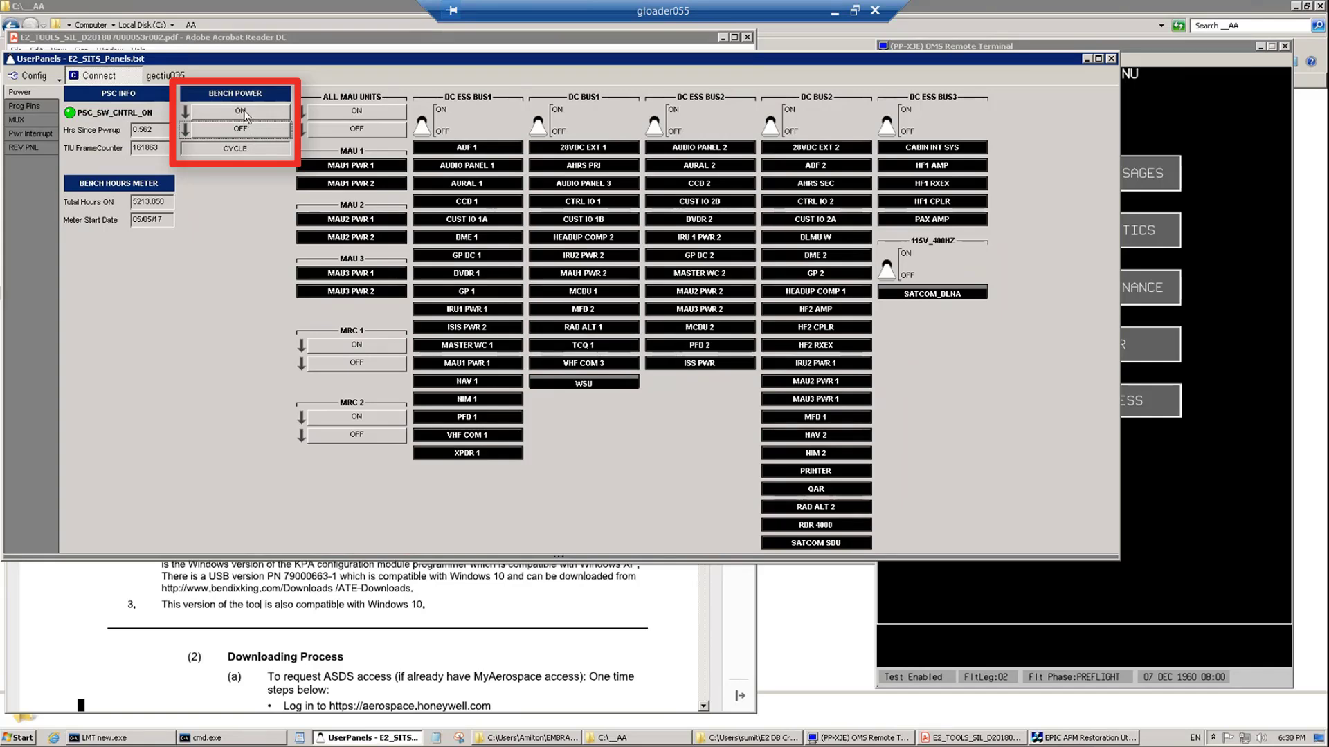
click(243, 110)
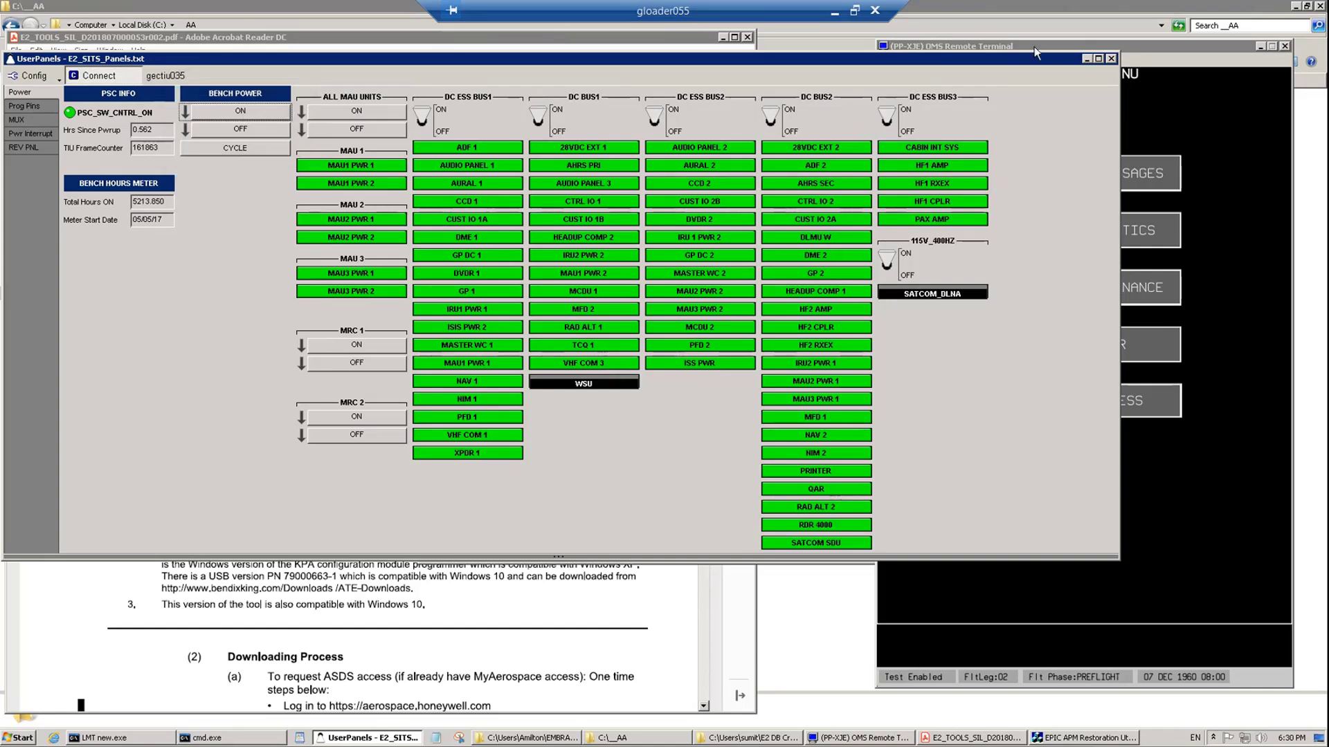
click(1087, 59)
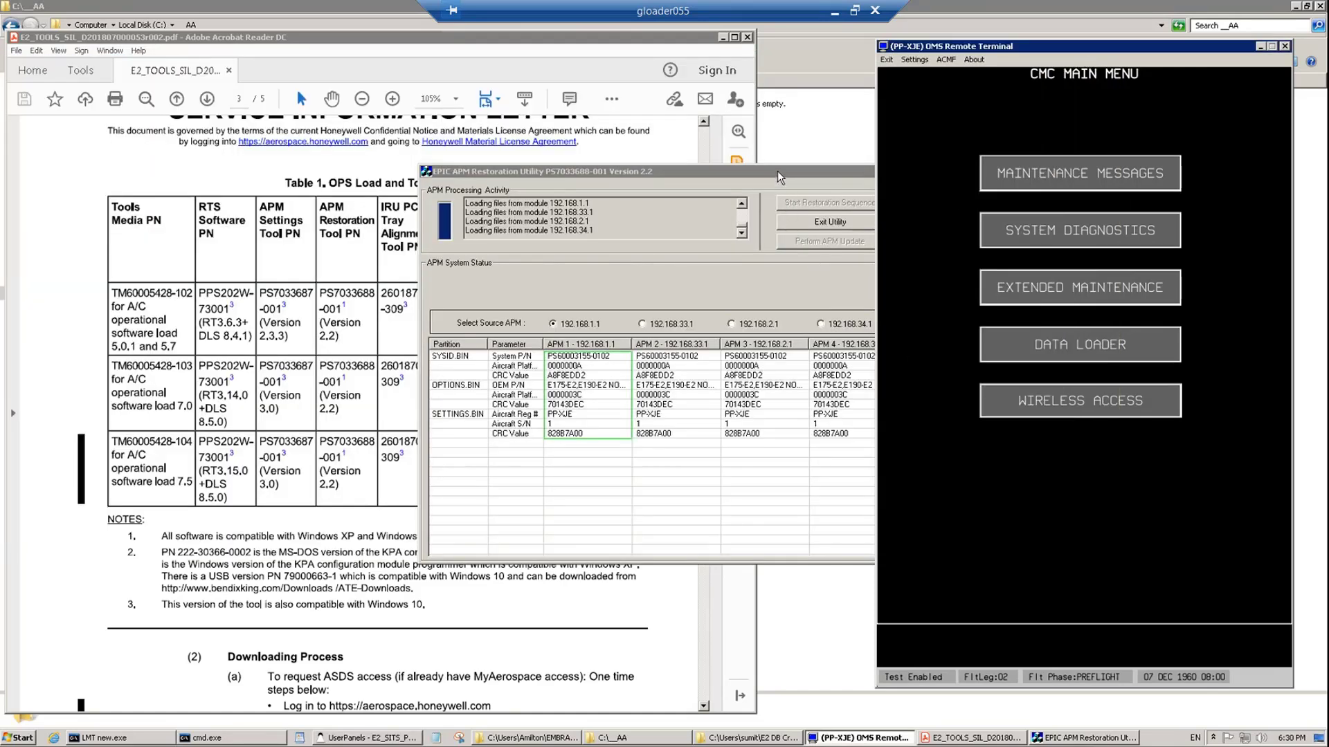
Step: Move the APM restoration utility clear of the OMS Remote Terminal and expand the CAUTION group in the active maintenance messages
drag(781, 177, 688, 169)
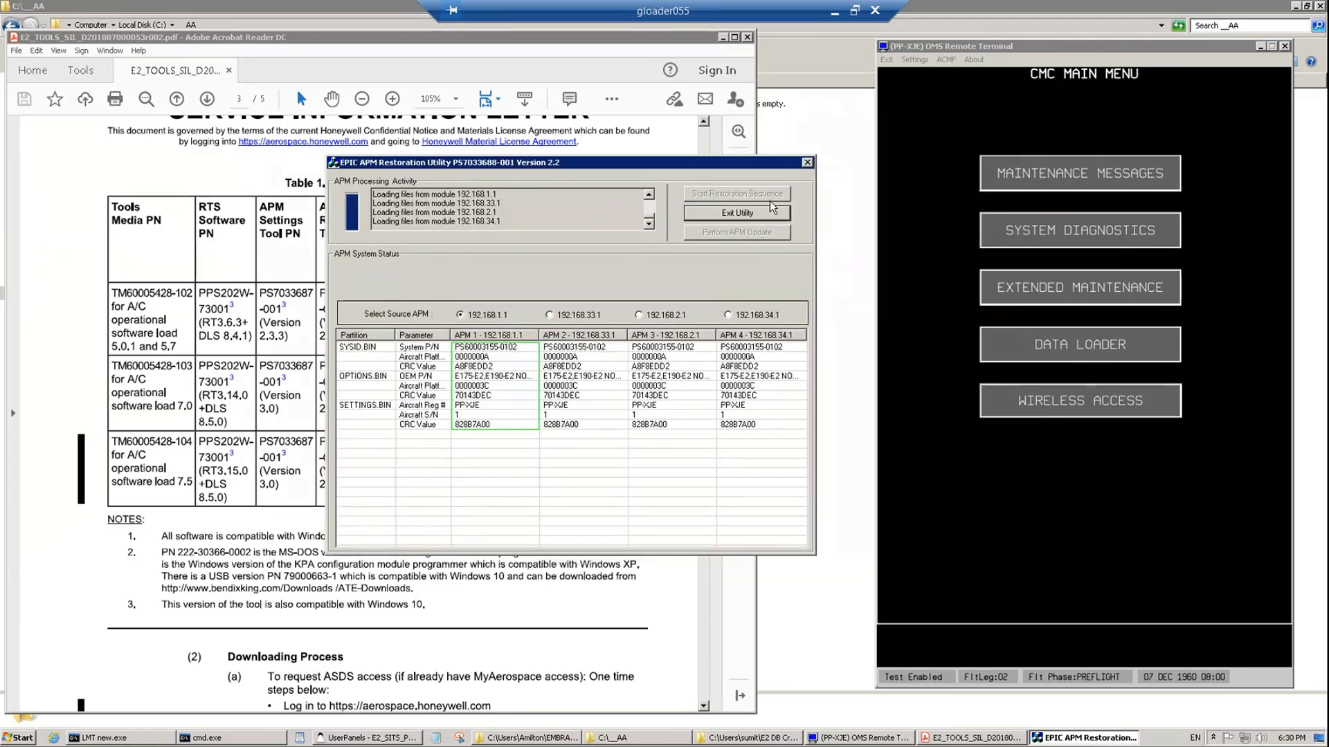
click(1048, 123)
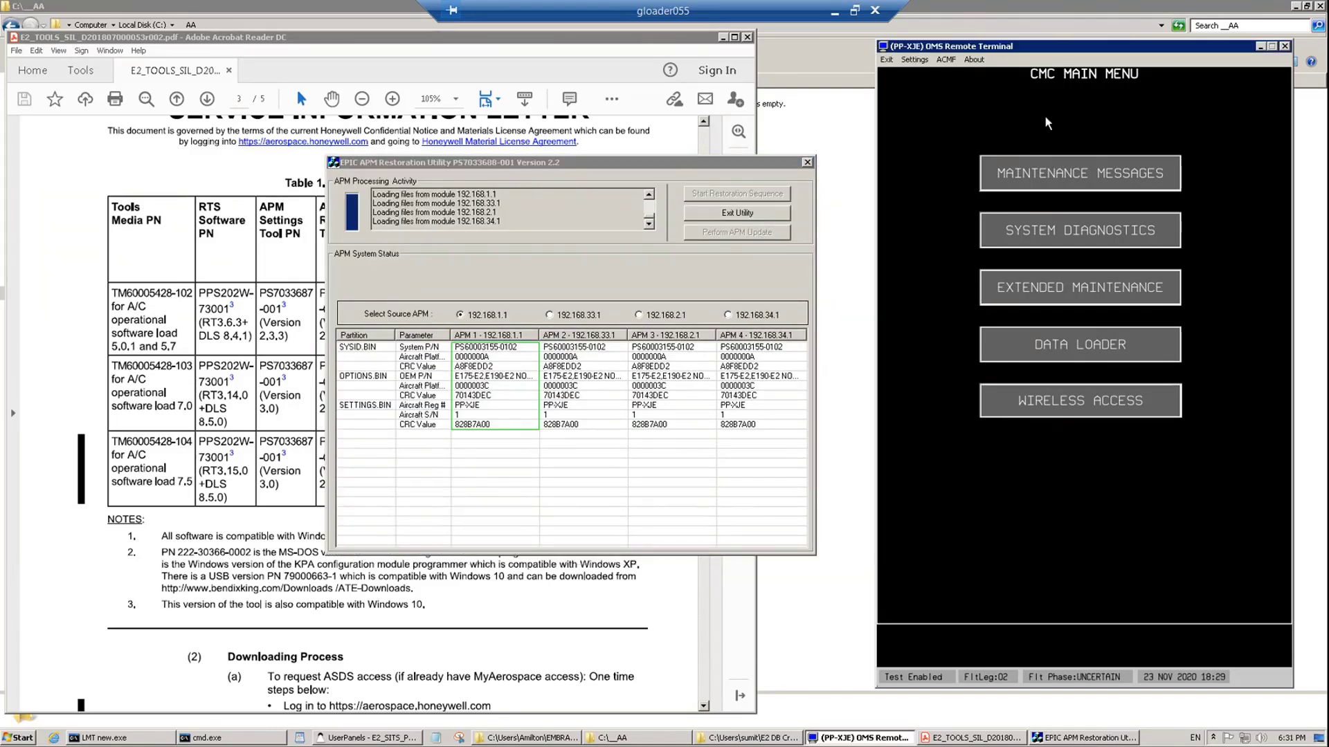
click(1053, 174)
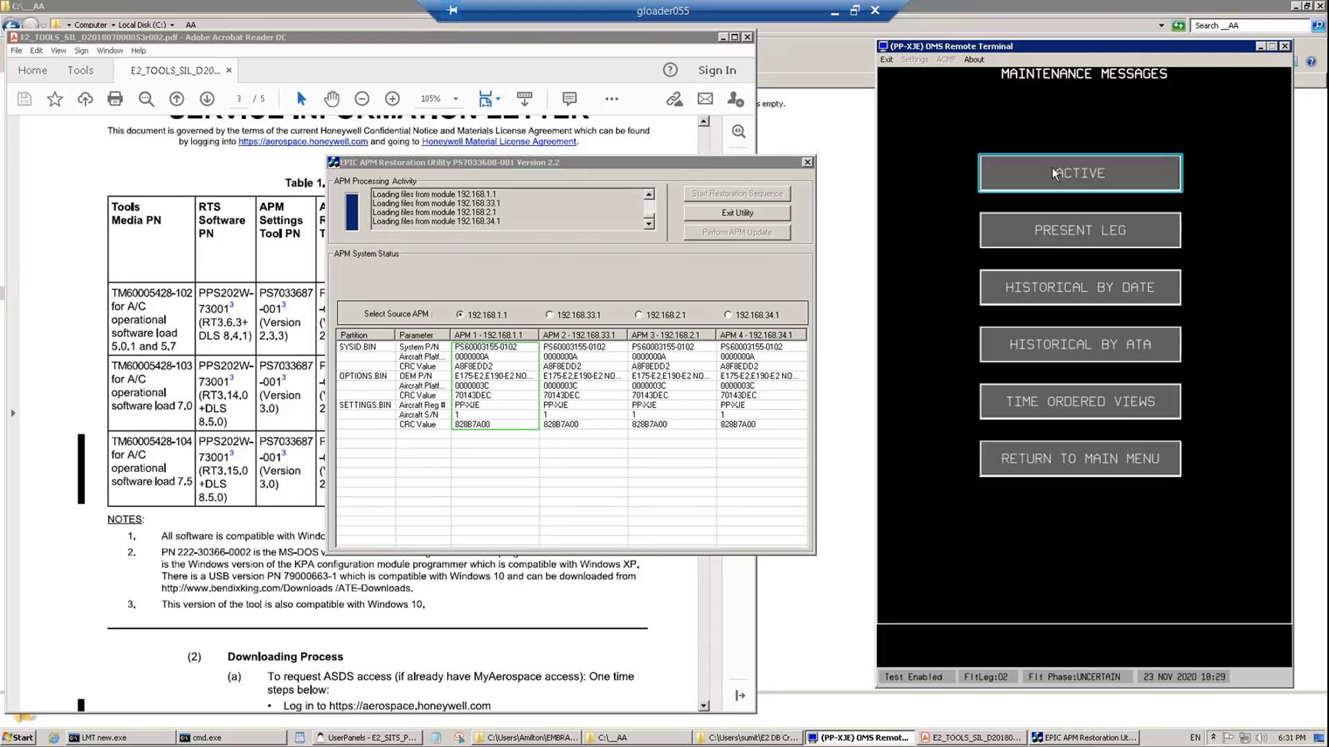
click(1053, 174)
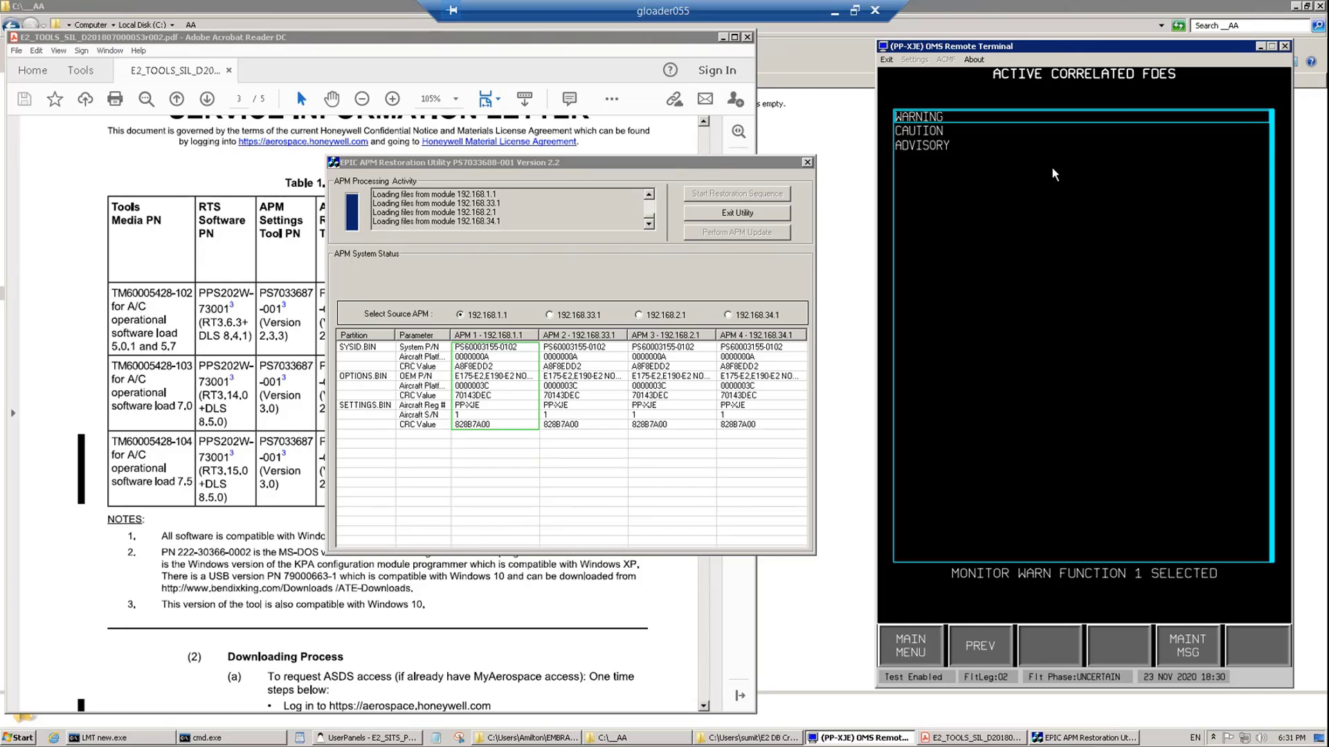
key(Down)
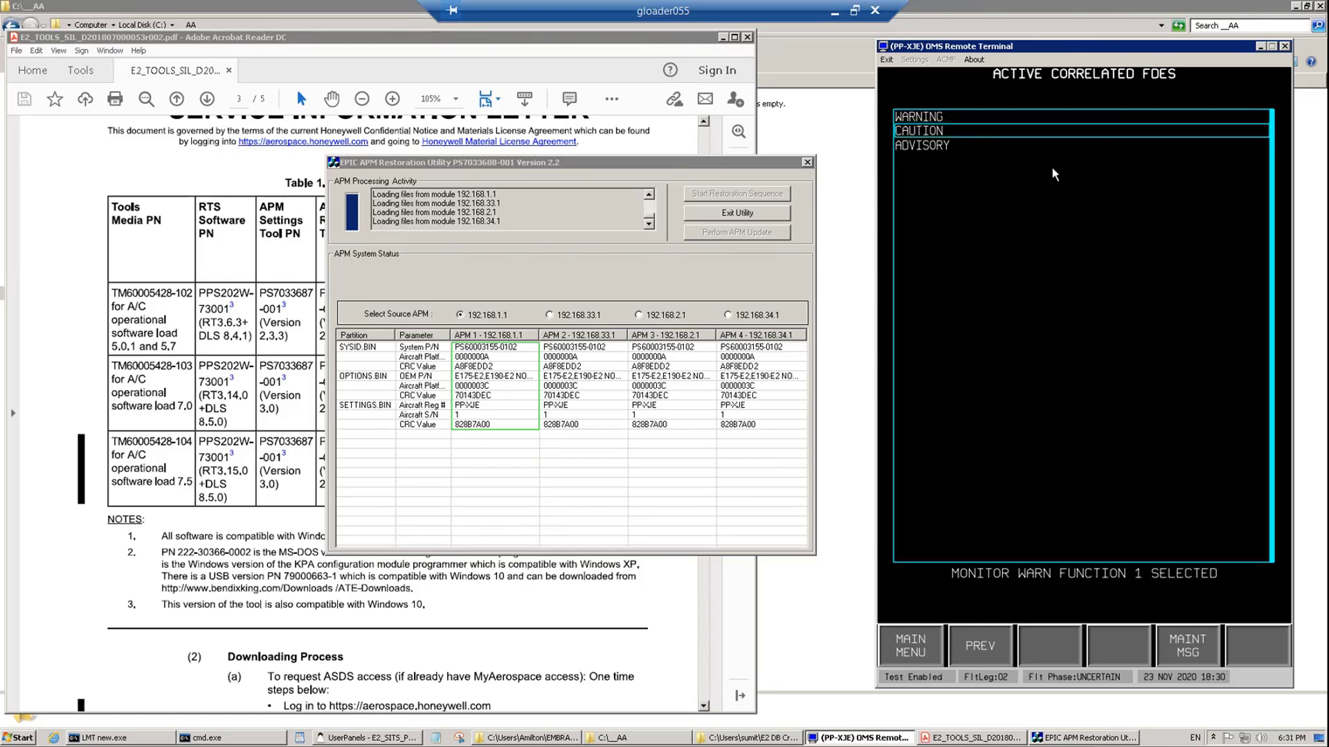
key(Return)
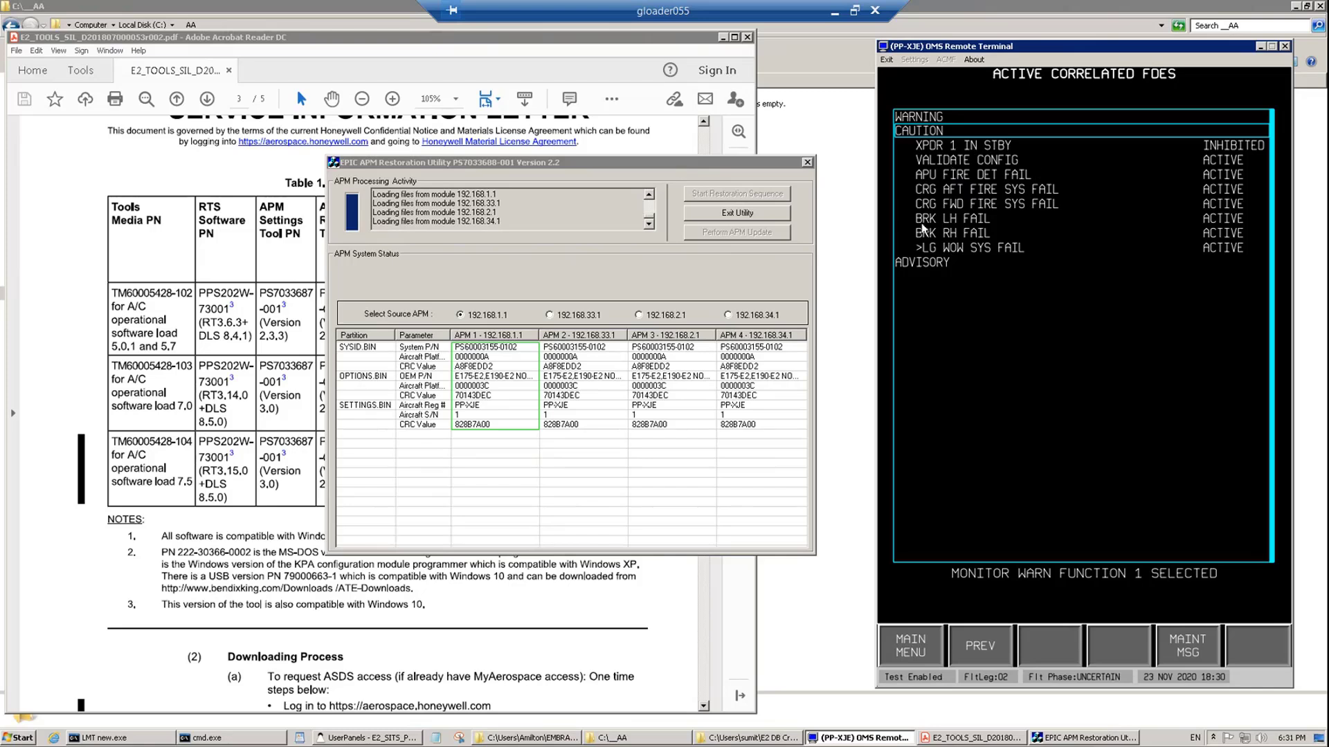